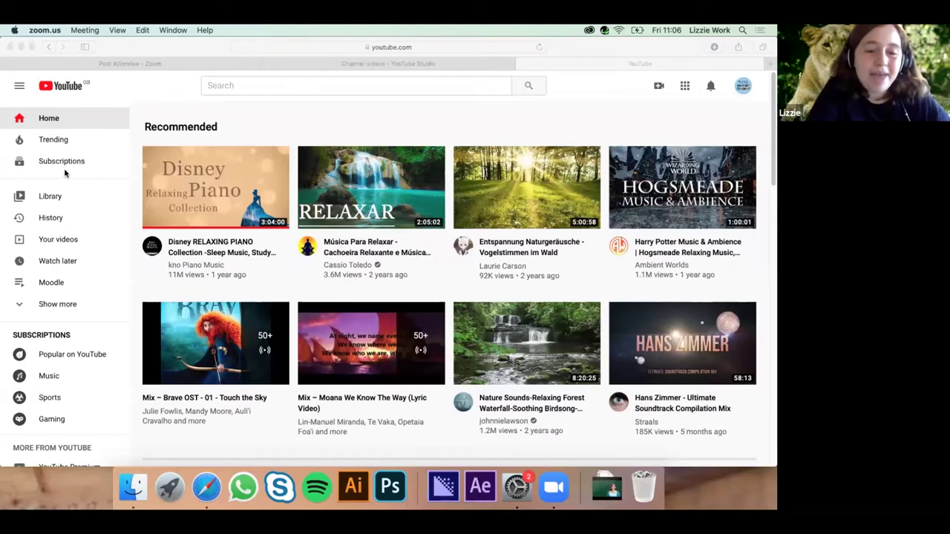
{"action": "left_click", "coordinate": [742, 86]}
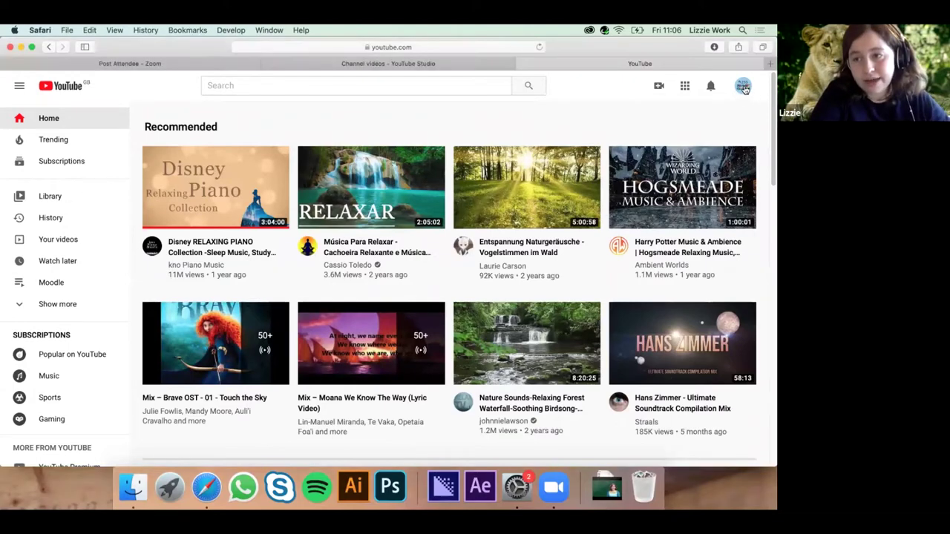
{"action": "left_click", "coordinate": [743, 86]}
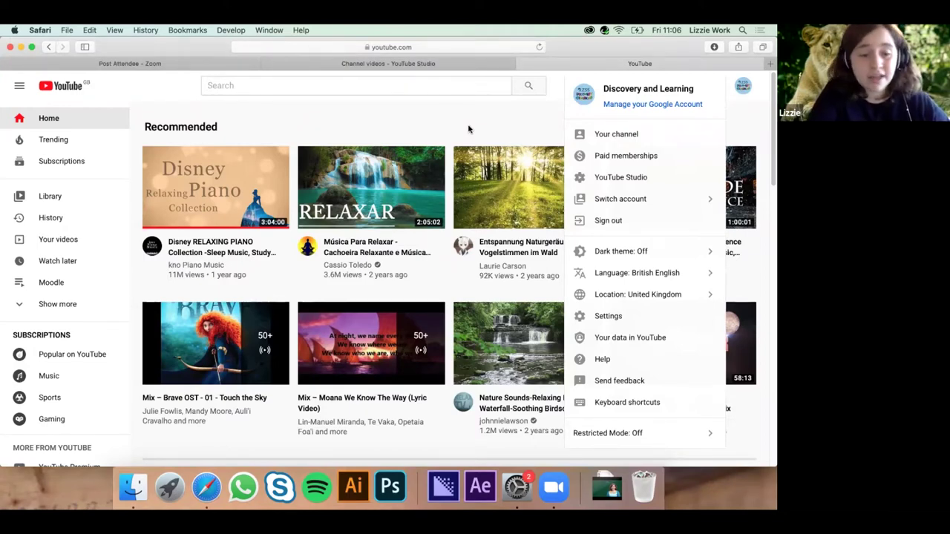
{"action": "left_click", "coordinate": [468, 129]}
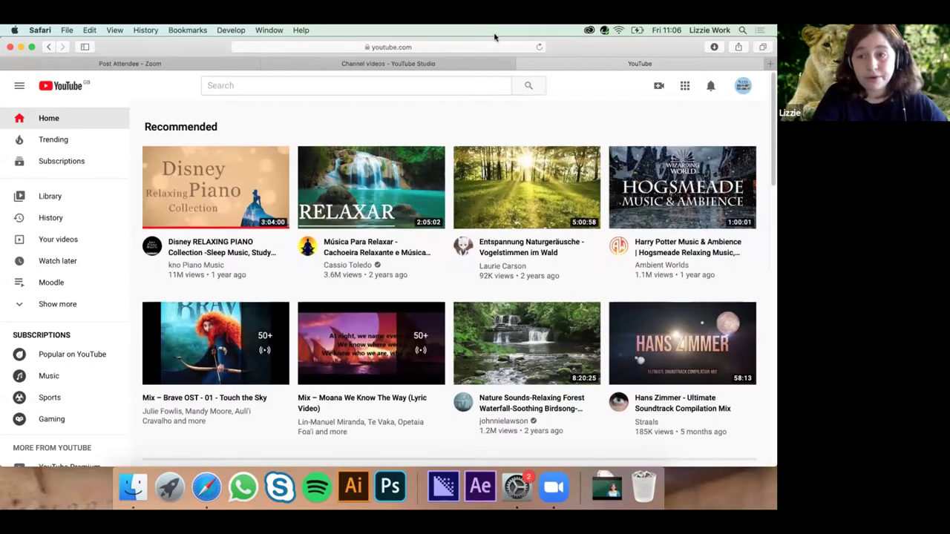
{"action": "left_click", "coordinate": [658, 86]}
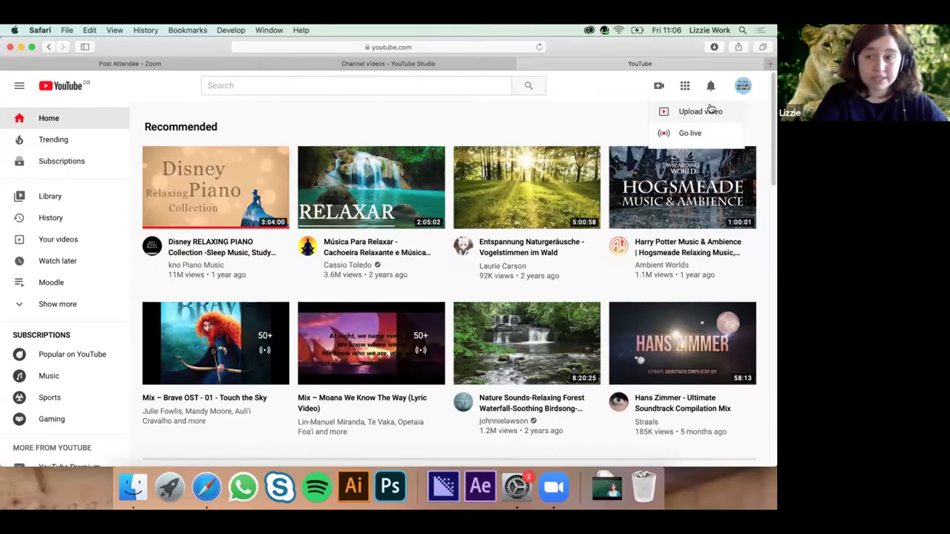
{"action": "left_click", "coordinate": [550, 117]}
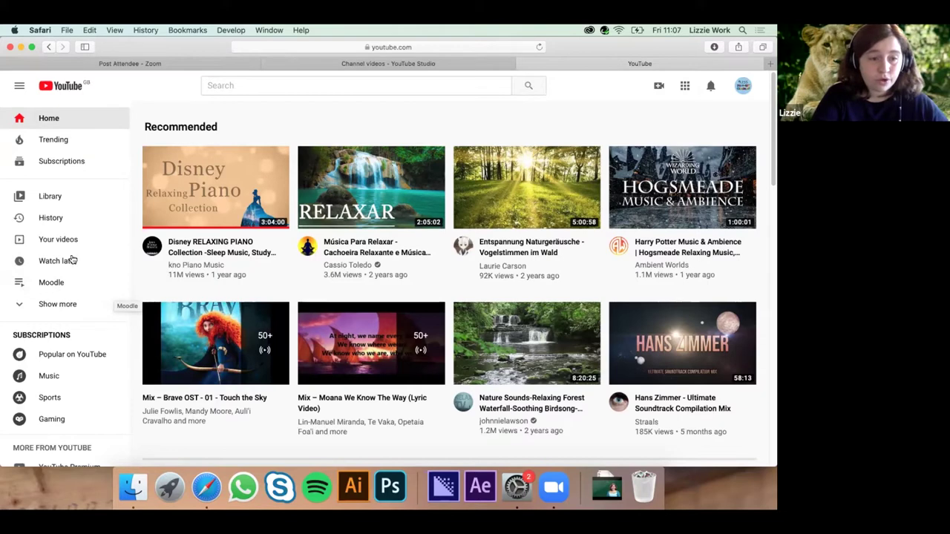
- Open the channel's own videos and bring up its list of uploads in YouTube Studio
{"action": "left_click", "coordinate": [63, 240]}
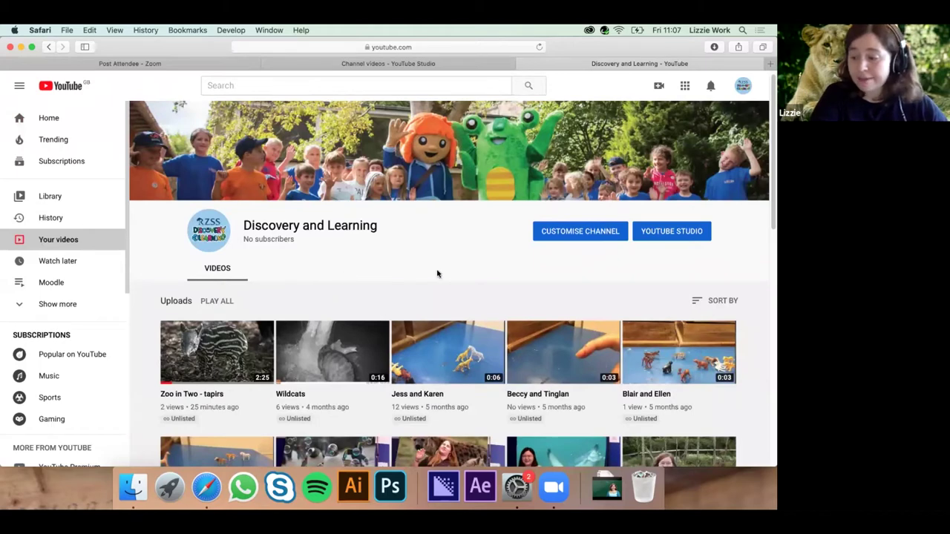
{"action": "left_click", "coordinate": [687, 236]}
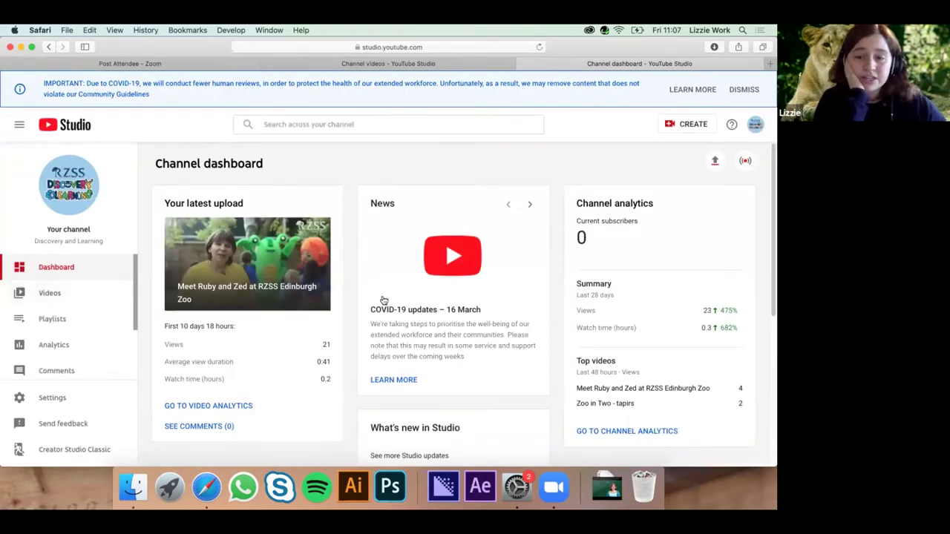
{"action": "scroll", "coordinate": [377, 300], "scroll_direction": "down", "scroll_amount": 1}
{"action": "left_click", "coordinate": [43, 297]}
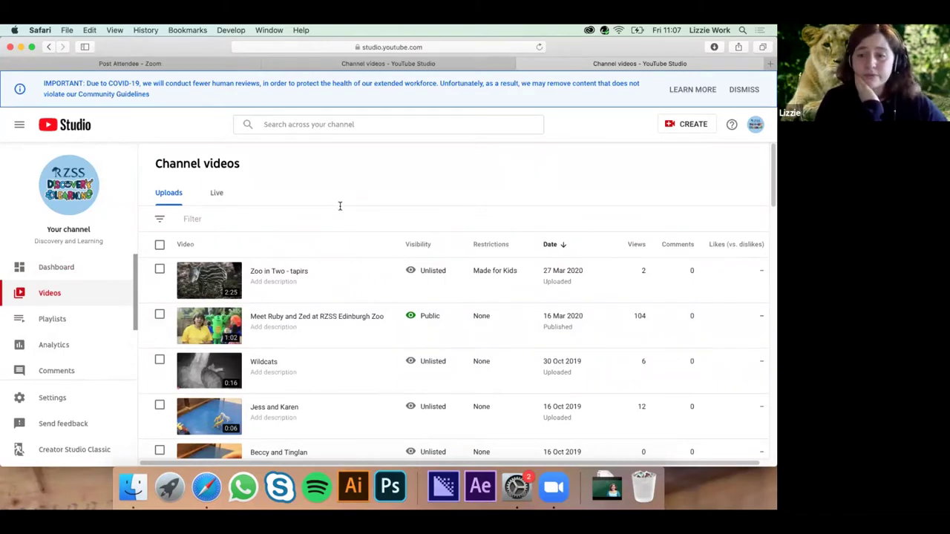
- Open the details of the "Zoo in Two - tapirs" video and look over its basic settings
{"action": "scroll", "coordinate": [340, 206], "scroll_direction": "down", "scroll_amount": 1}
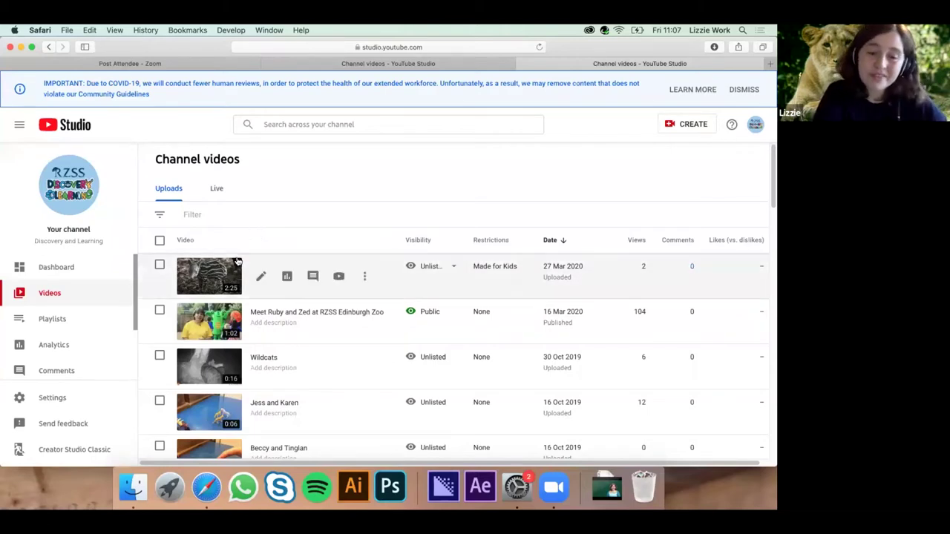
{"action": "mouse_move", "coordinate": [263, 276]}
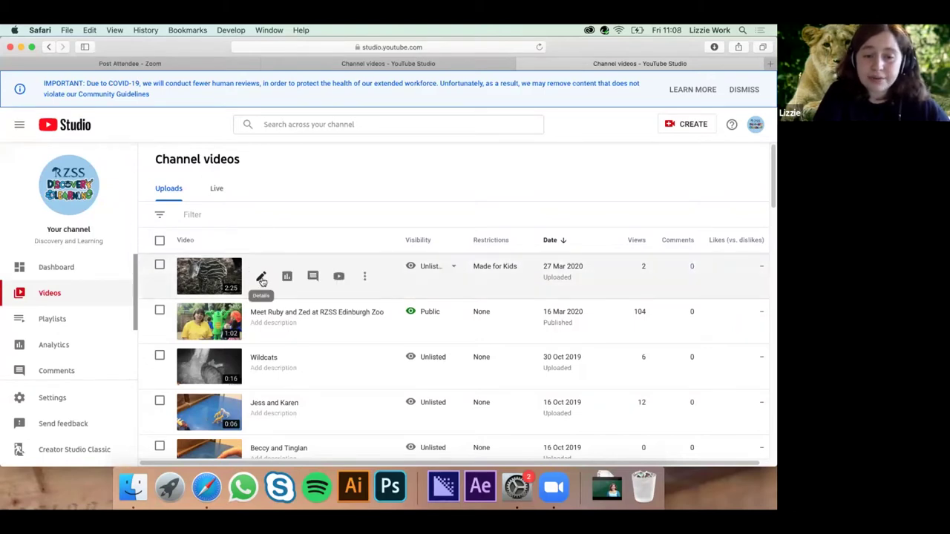
{"action": "left_click", "coordinate": [261, 280]}
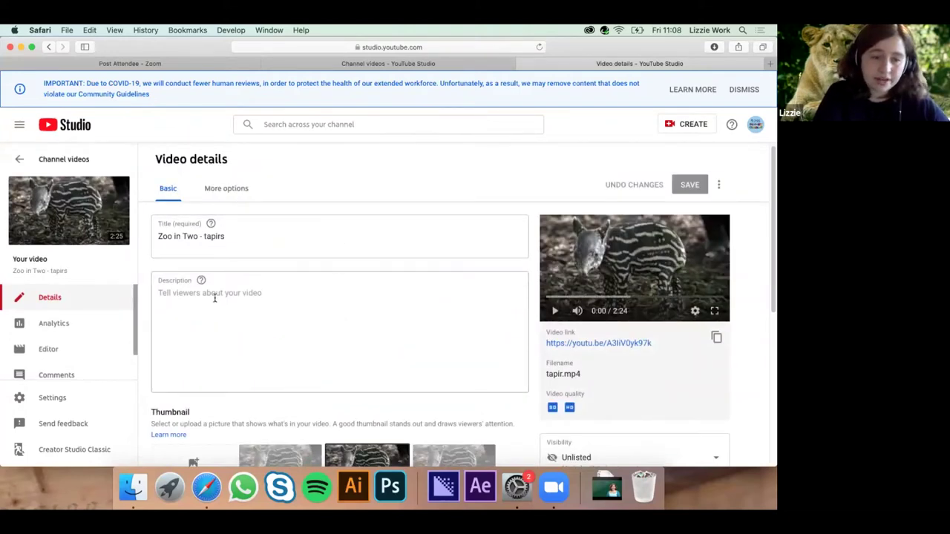
{"action": "scroll", "coordinate": [239, 322], "scroll_direction": "down", "scroll_amount": 2}
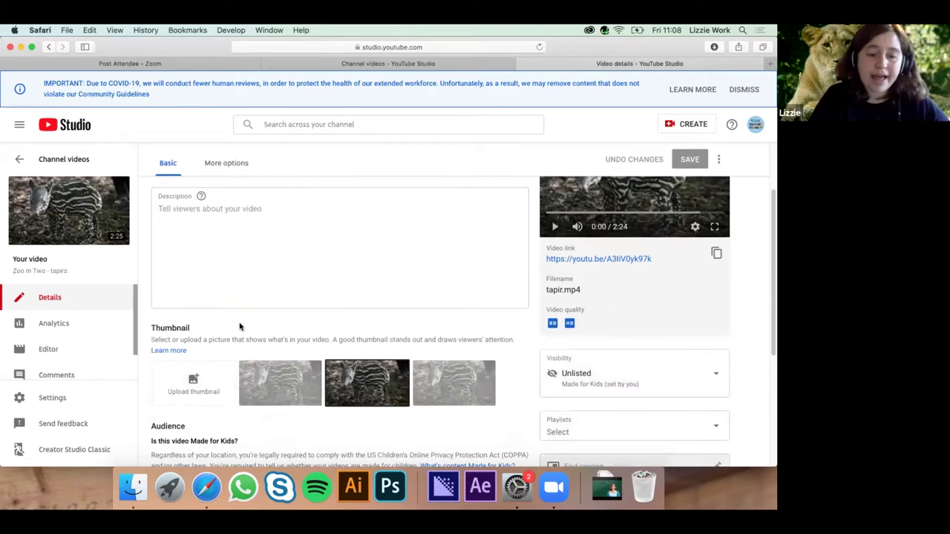
{"action": "scroll", "coordinate": [240, 326], "scroll_direction": "up", "scroll_amount": 3}
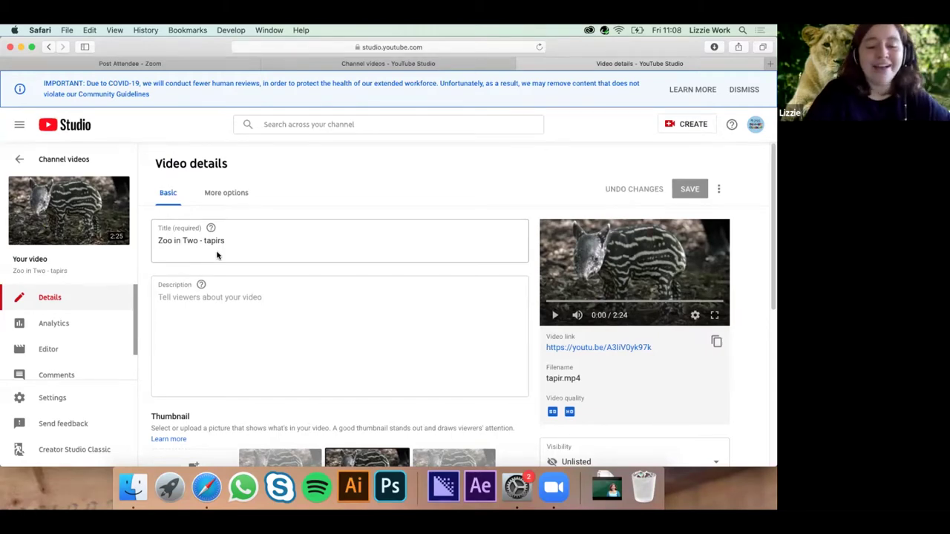
- Open the video's automatic English subtitles in Classic Studio and play the first seconds to check them
{"action": "left_click", "coordinate": [227, 193]}
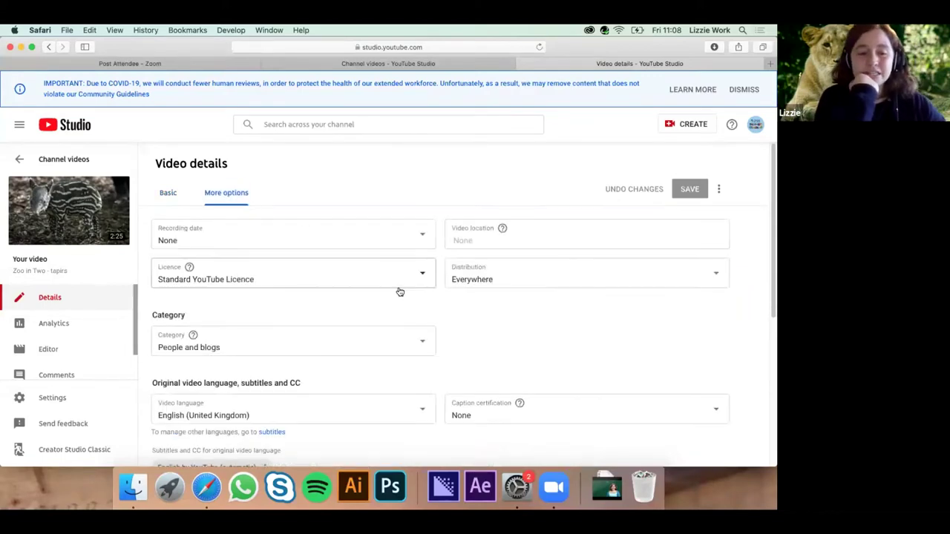
{"action": "scroll", "coordinate": [437, 307], "scroll_direction": "down", "scroll_amount": 3}
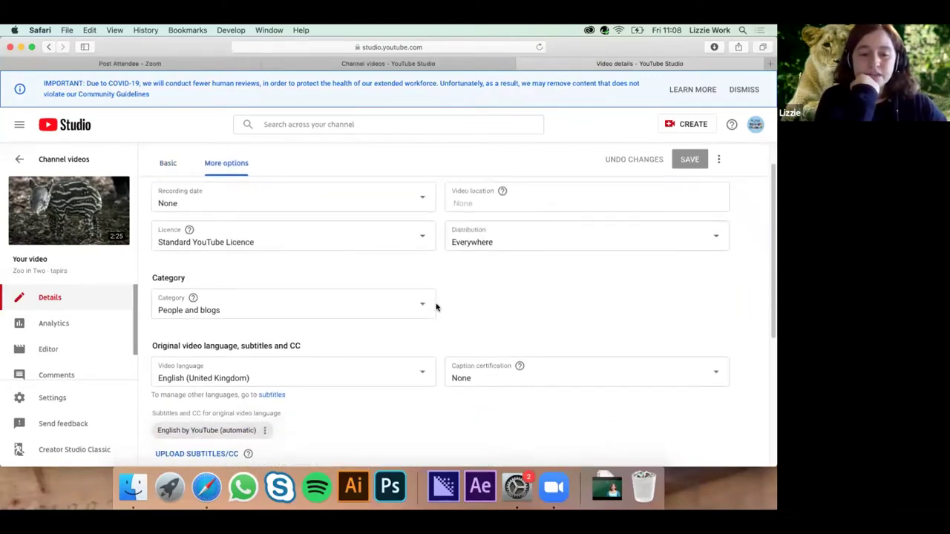
{"action": "scroll", "coordinate": [436, 307], "scroll_direction": "down", "scroll_amount": 3}
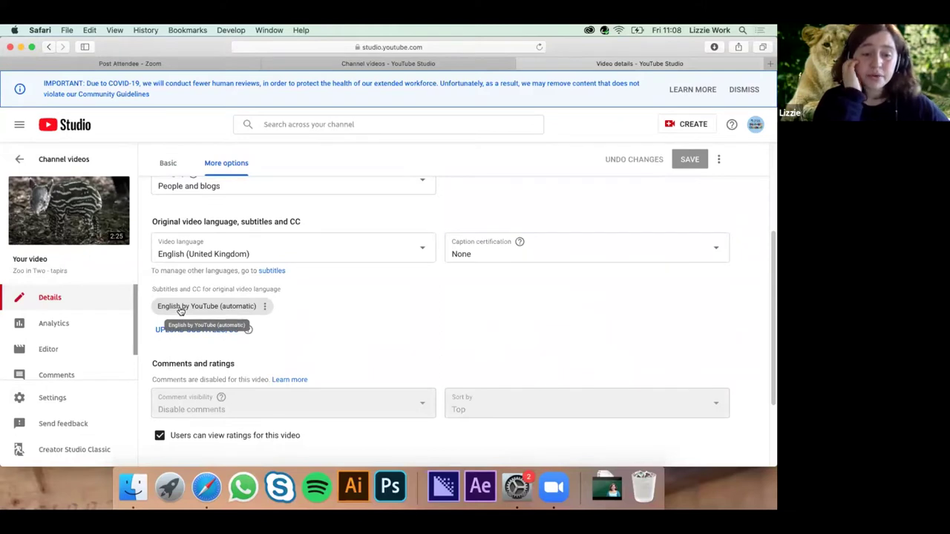
{"action": "left_click", "coordinate": [180, 311]}
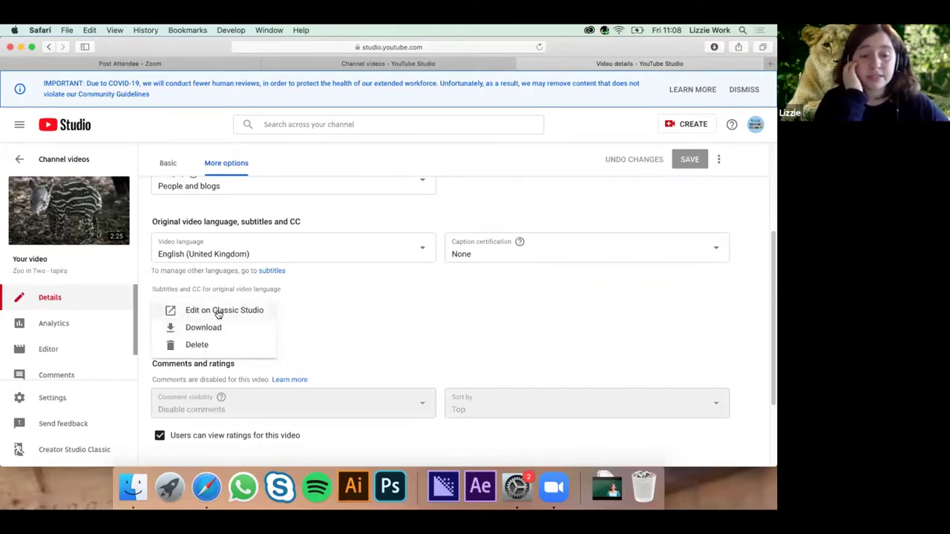
{"action": "left_click", "coordinate": [218, 312]}
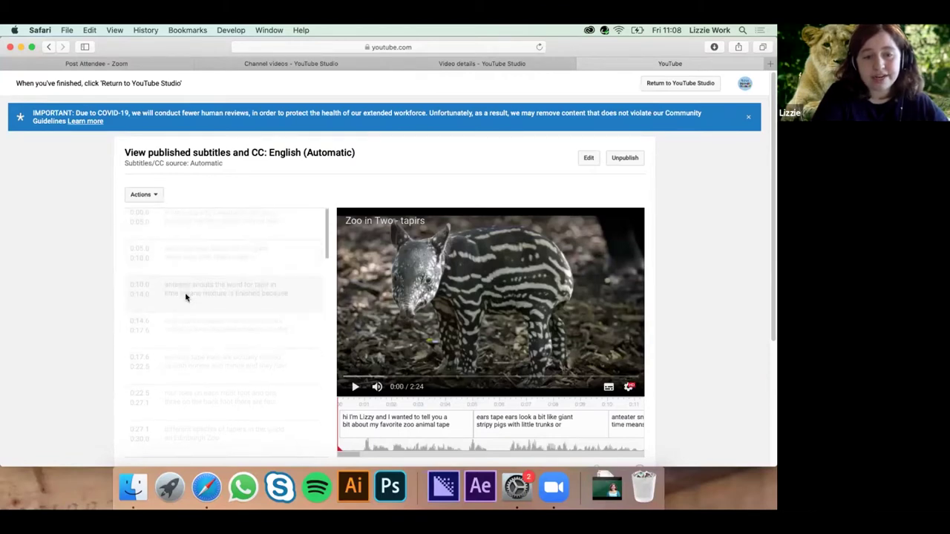
{"action": "left_click", "coordinate": [354, 388]}
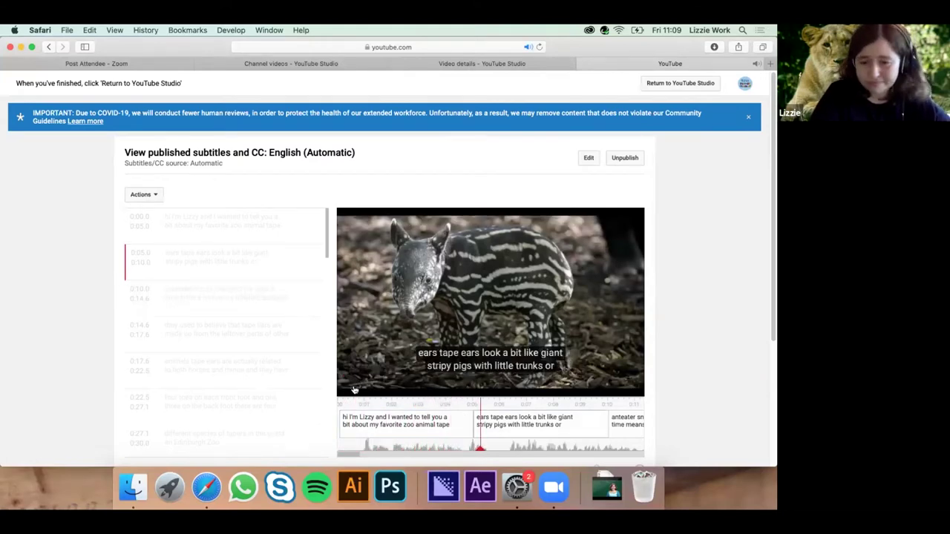
{"action": "left_click", "coordinate": [355, 387]}
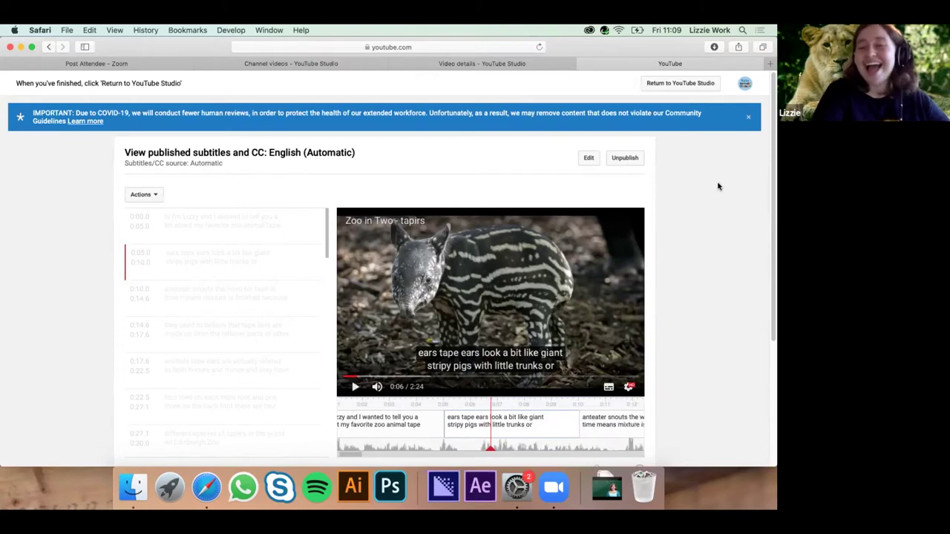
- Start editing the English subtitles and correct the line at 0:05.0 to begin with "tapirs look a bit like giant"
{"action": "left_click", "coordinate": [589, 160]}
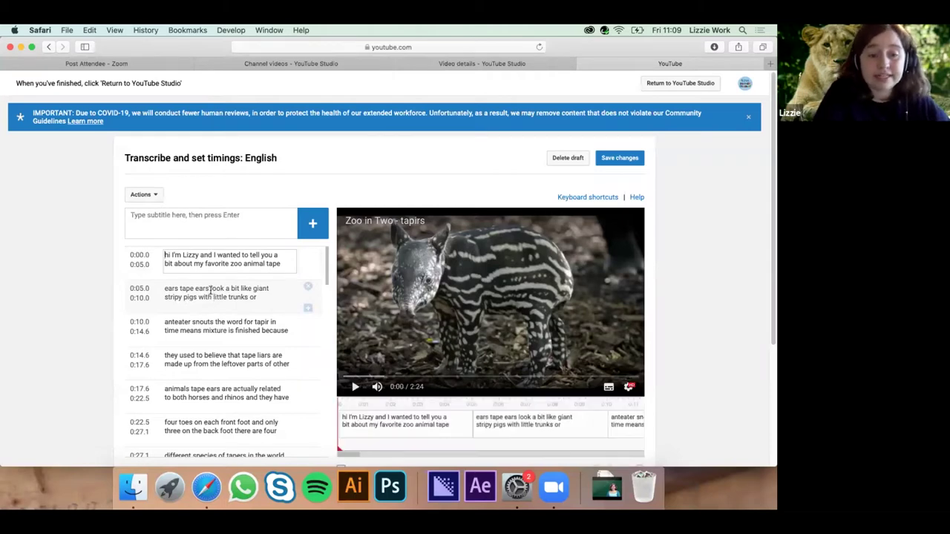
{"action": "left_click", "coordinate": [209, 291]}
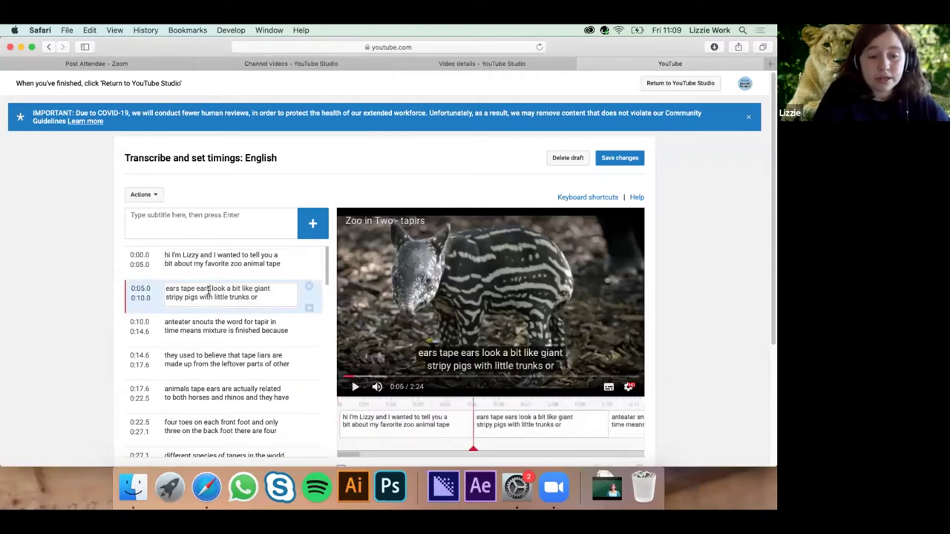
{"action": "key", "text": "BackSpace"}
{"action": "key", "text": "BackSpace"}
{"action": "key", "text": "BackSpace"}
{"action": "key", "text": "BackSpace"}
{"action": "key", "text": "BackSpace"}
{"action": "key", "text": "BackSpace"}
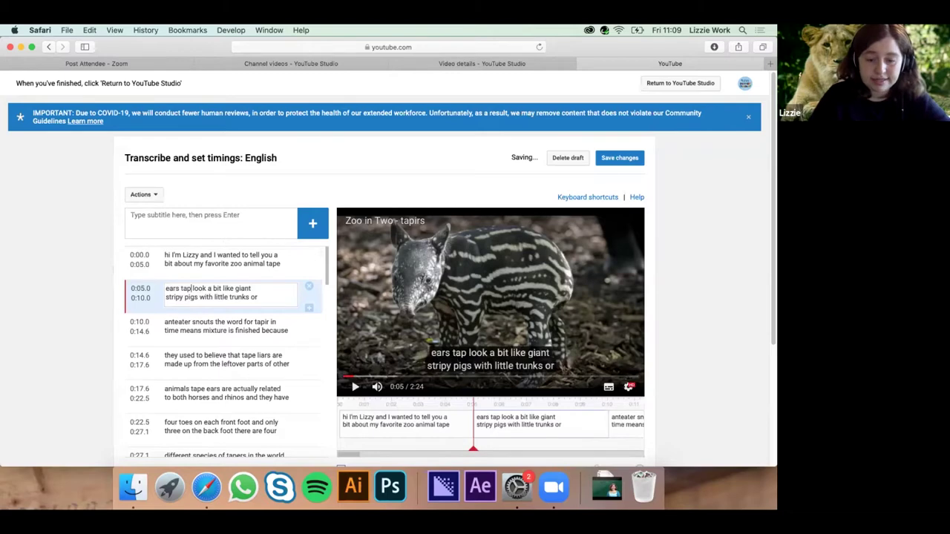
{"action": "type", "text": "irs"}
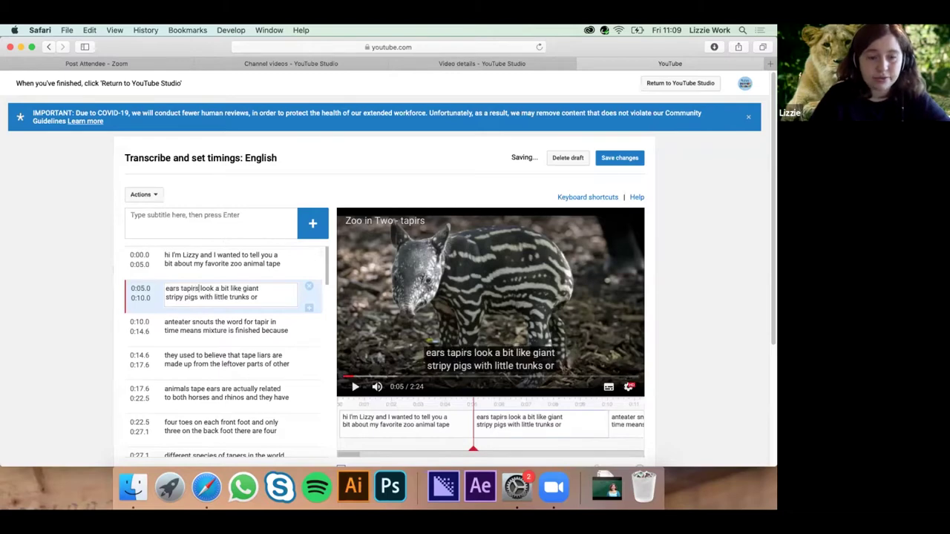
{"action": "left_click", "coordinate": [179, 291]}
{"action": "key", "text": "BackSpace"}
{"action": "key", "text": "BackSpace"}
{"action": "key", "text": "BackSpace"}
{"action": "key", "text": "BackSpace"}
{"action": "key", "text": "BackSpace"}
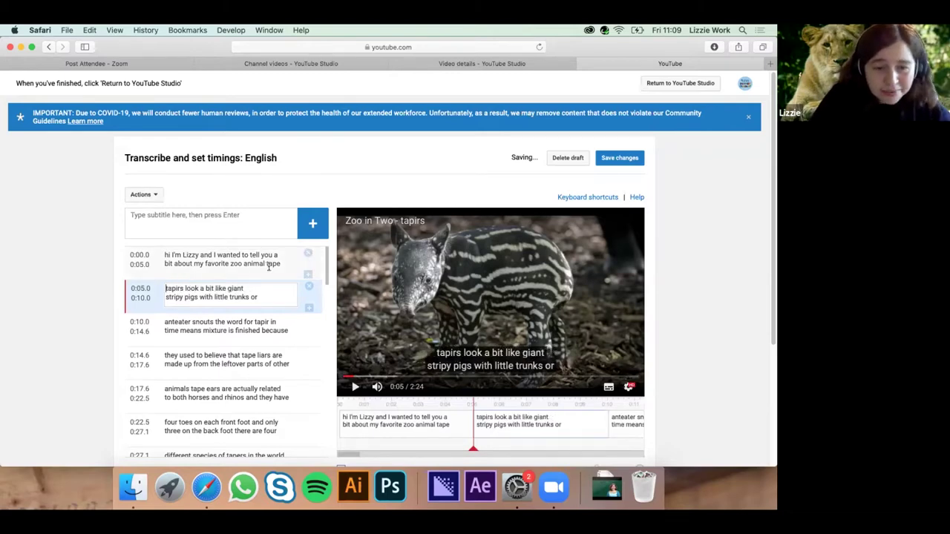
- In the first subtitle, change the last word to "tapirs" and correct the spelling of the speaker's name
{"action": "left_click", "coordinate": [278, 265]}
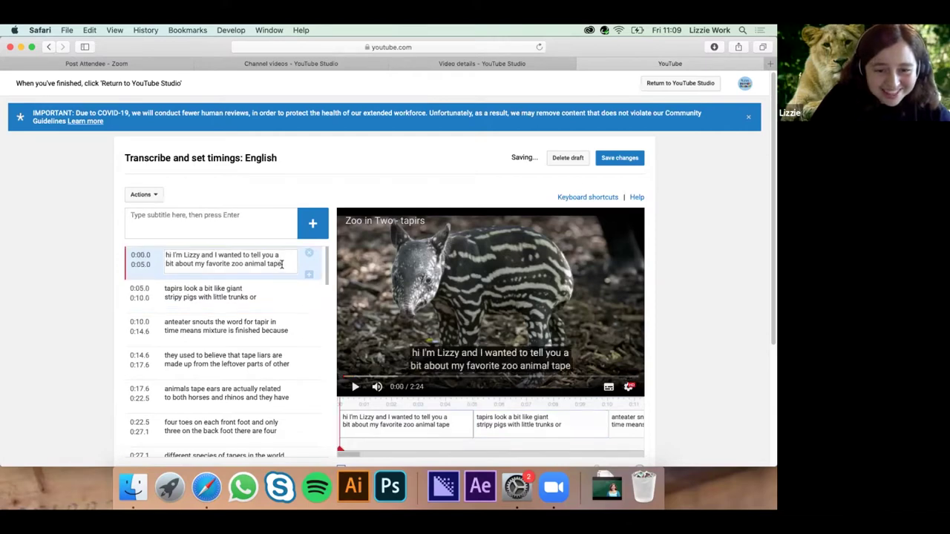
{"action": "key", "text": "BackSpace"}
{"action": "type", "text": "irs"}
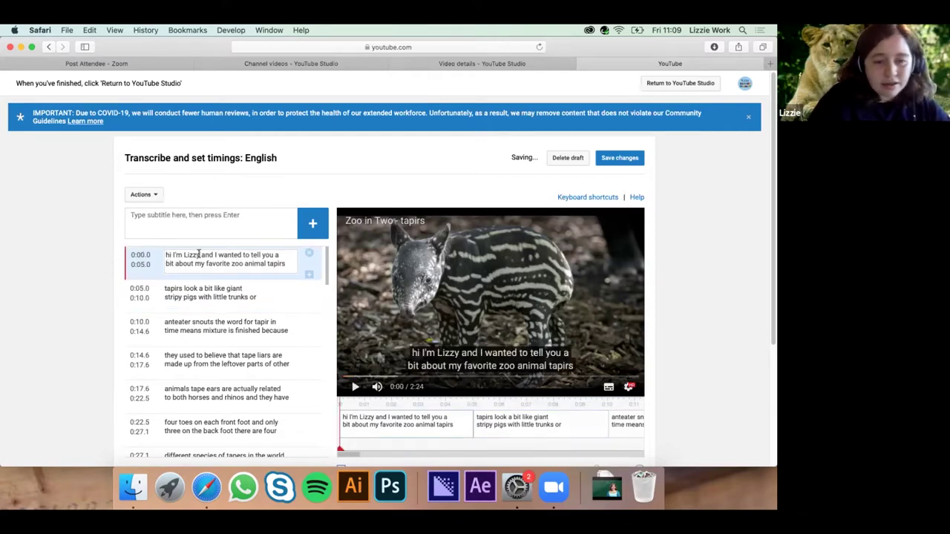
{"action": "key", "text": "BackSpace"}
{"action": "type", "text": "ie"}
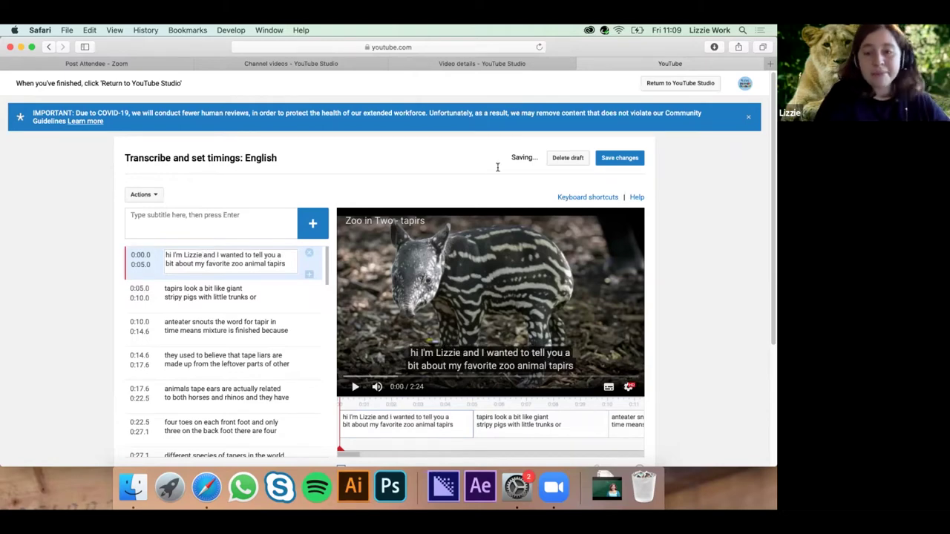
- Publish the edited English subtitles, preview the video with captions turned on, and dismiss the notification
{"action": "left_click", "coordinate": [612, 157]}
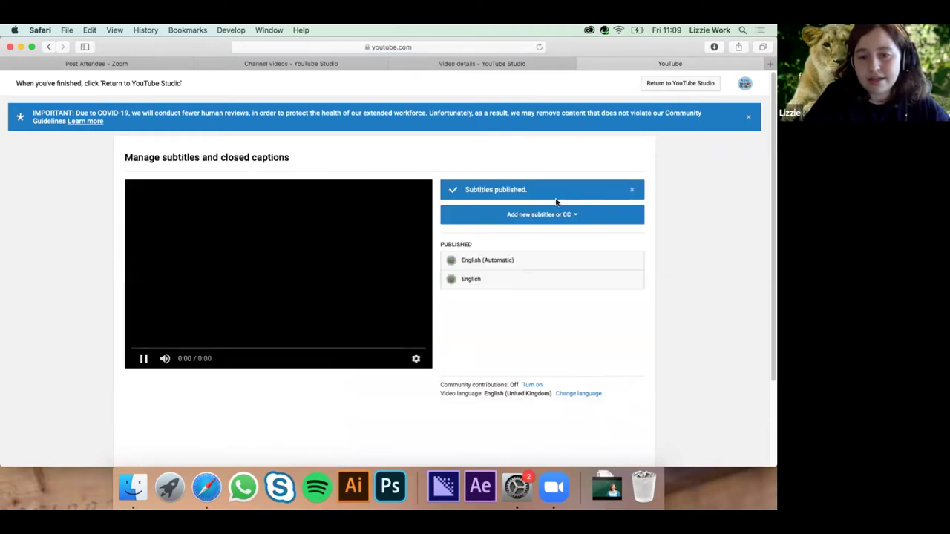
{"action": "left_click", "coordinate": [142, 360]}
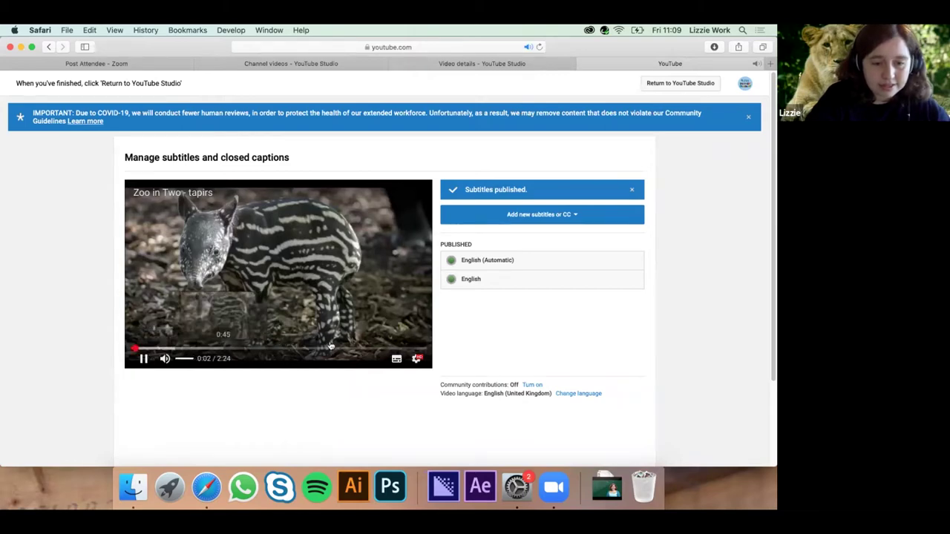
{"action": "left_click", "coordinate": [397, 359]}
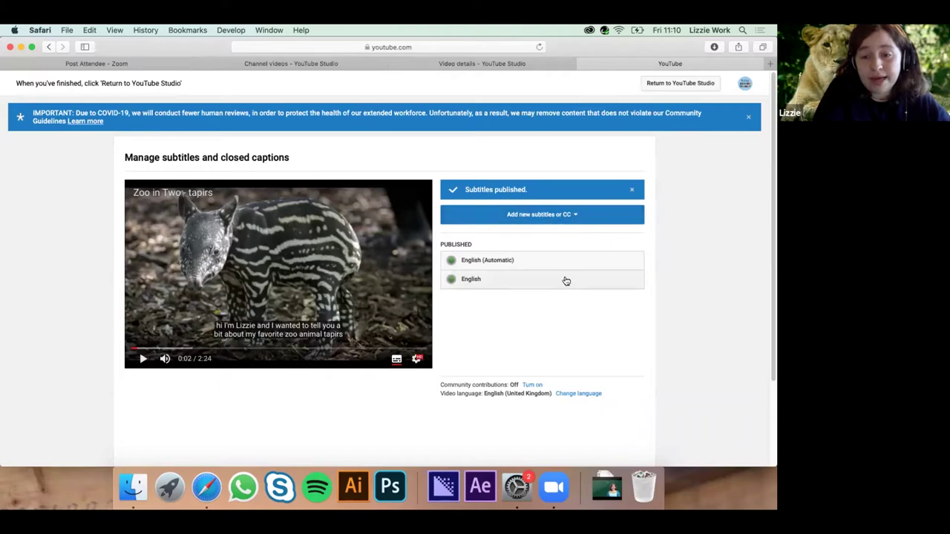
{"action": "left_click", "coordinate": [633, 191]}
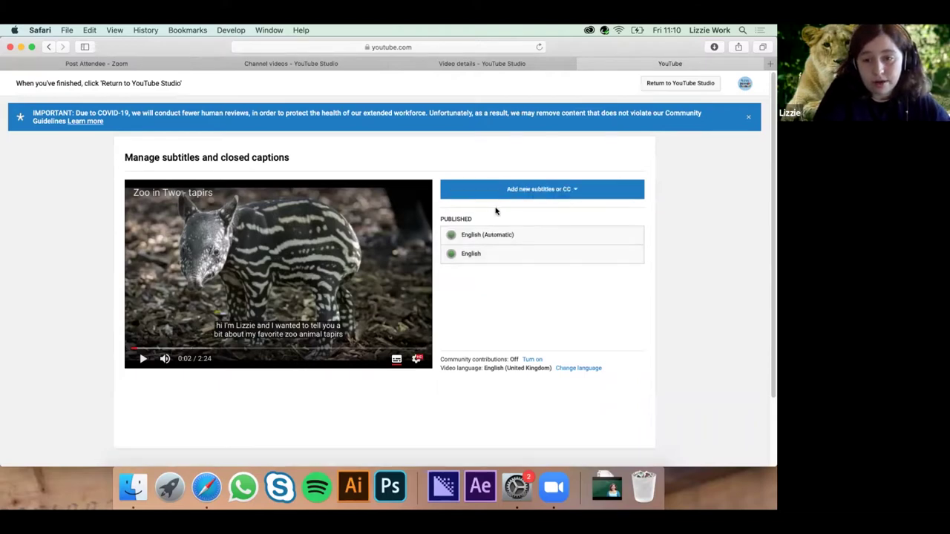
- Open the published English subtitles and move the timeline playhead to about 0:05 to check the second line
{"action": "left_click", "coordinate": [537, 256]}
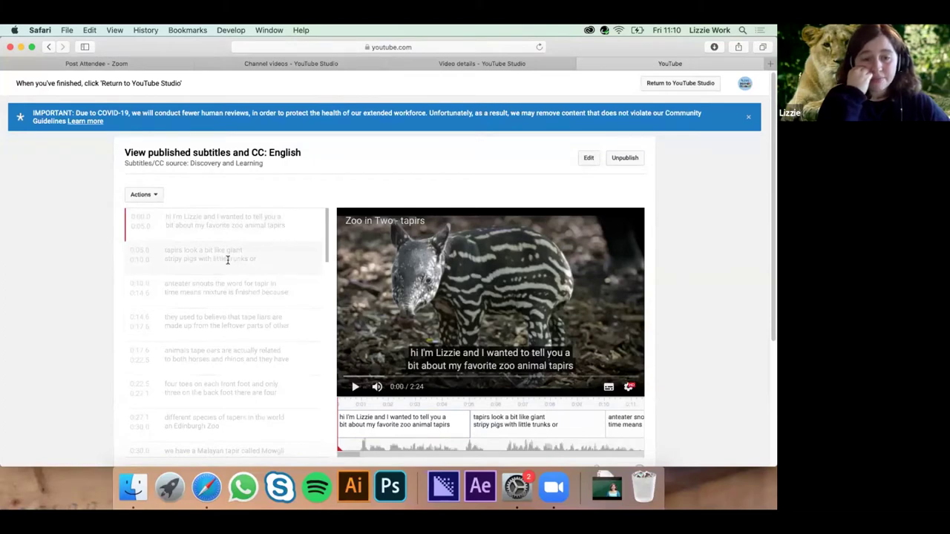
{"action": "scroll", "coordinate": [667, 271], "scroll_direction": "down", "scroll_amount": 2}
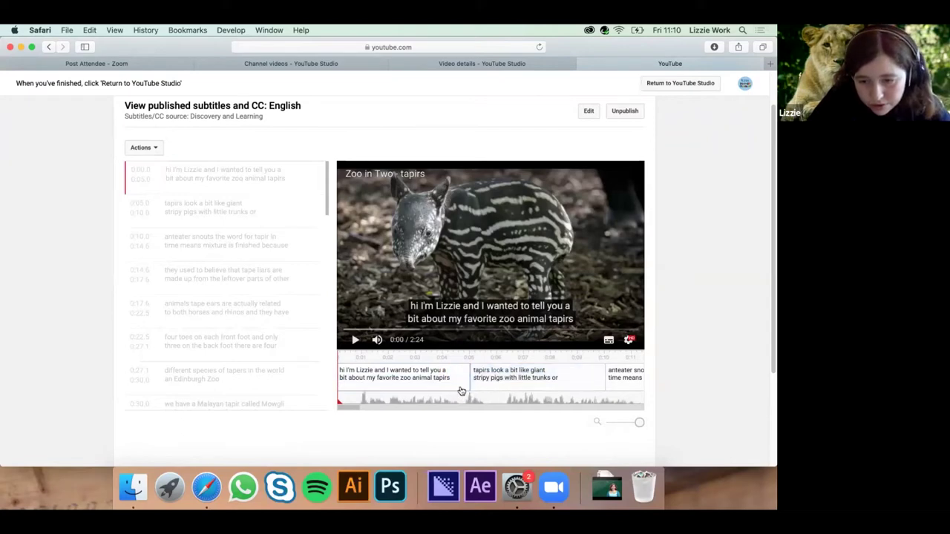
{"action": "left_click_drag", "start_coordinate": [338, 407], "coordinate": [488, 401]}
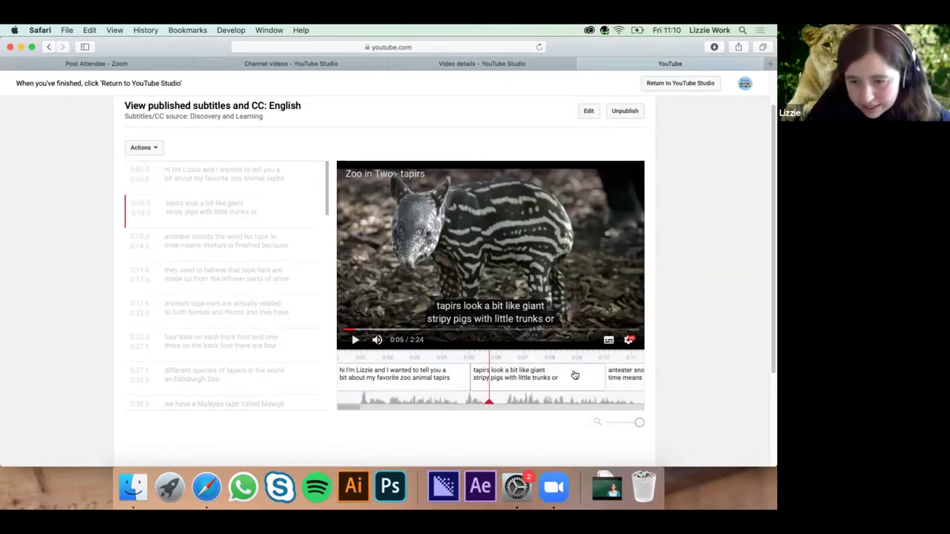
- Move the playhead to about 0:11 and look along the published subtitle timeline to about 1:02
{"action": "left_click_drag", "start_coordinate": [572, 379], "coordinate": [540, 380]}
{"action": "left_click", "coordinate": [519, 382]}
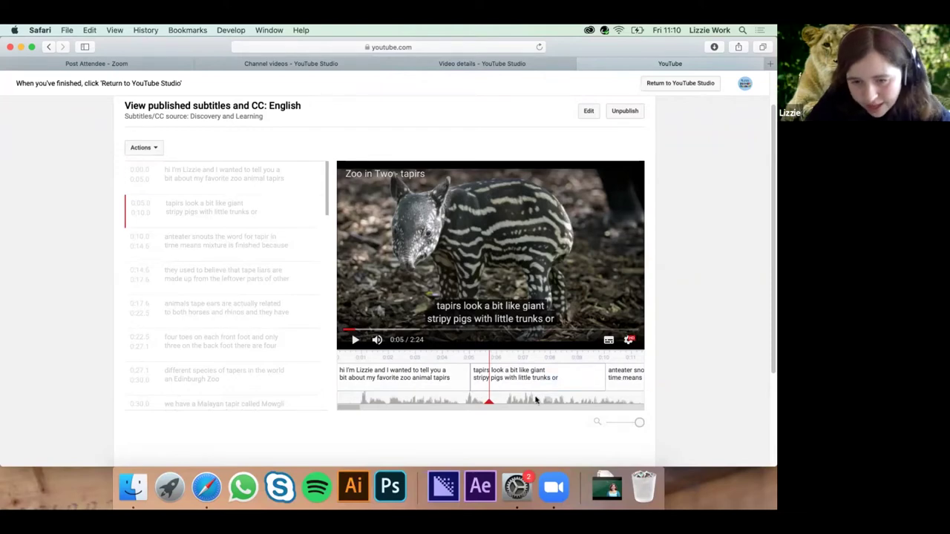
{"action": "left_click_drag", "start_coordinate": [489, 405], "coordinate": [625, 401]}
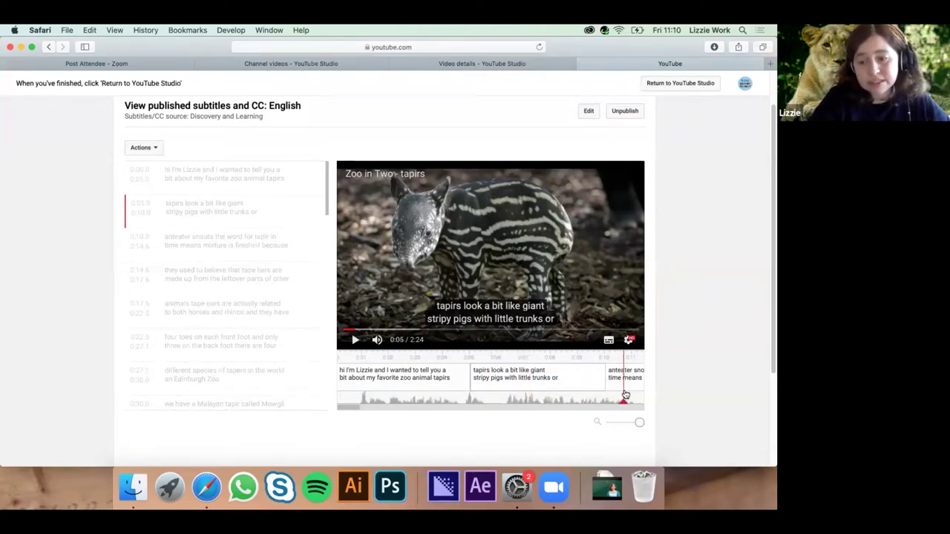
{"action": "scroll", "coordinate": [349, 408], "scroll_direction": "right", "scroll_amount": 3}
{"action": "scroll", "coordinate": [453, 416], "scroll_direction": "right", "scroll_amount": 10}
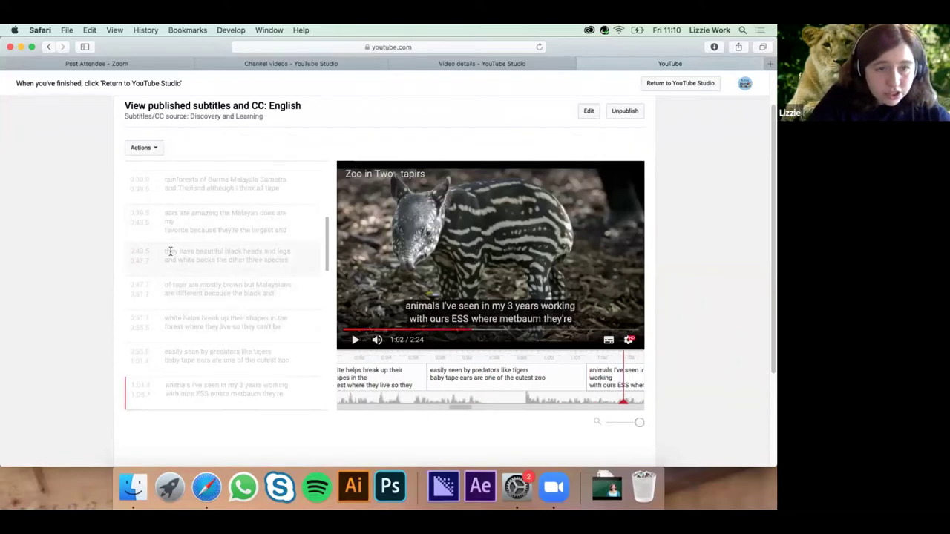
- Start editing the English subtitles and move the start of the second subtitle, "tapirs look a bit like giant", to 0:06.1
{"action": "left_click", "coordinate": [589, 111]}
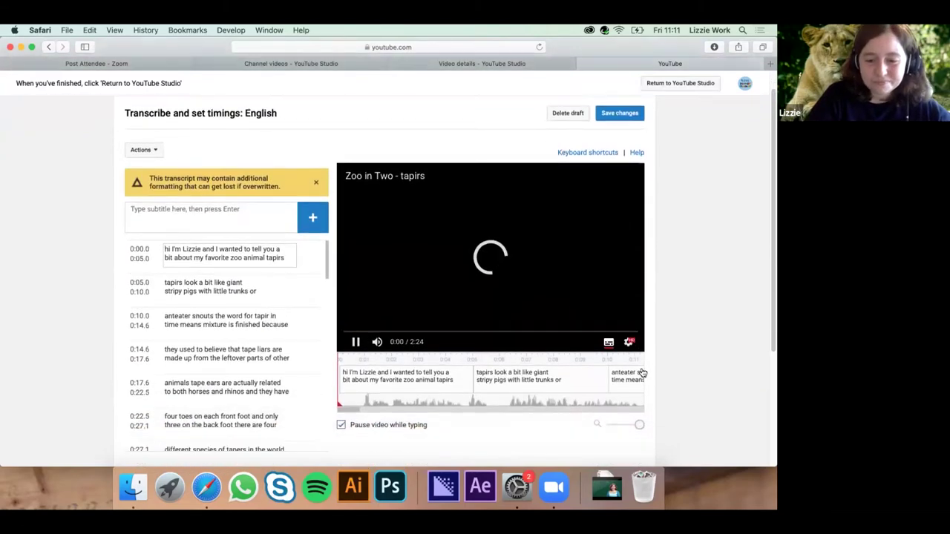
{"action": "left_click_drag", "start_coordinate": [461, 377], "coordinate": [502, 380]}
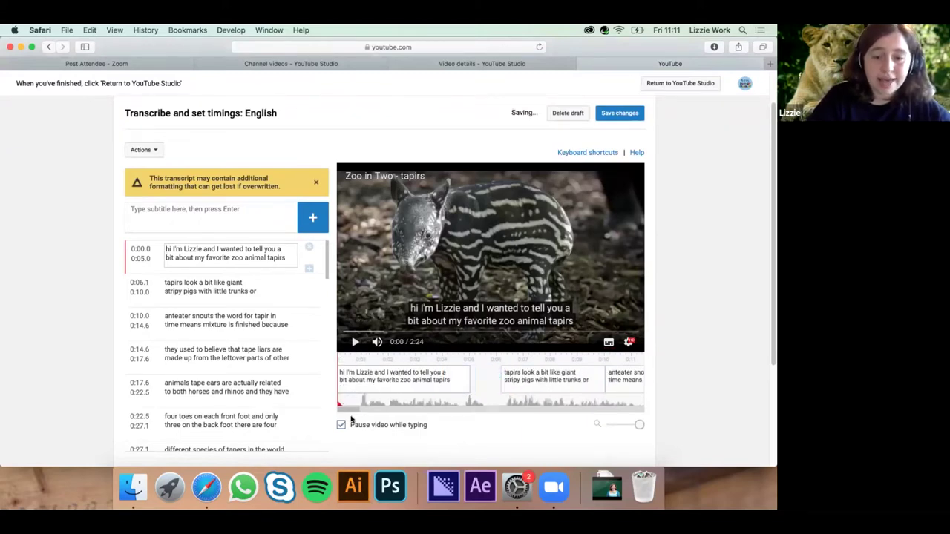
{"action": "left_click_drag", "start_coordinate": [353, 414], "coordinate": [374, 403]}
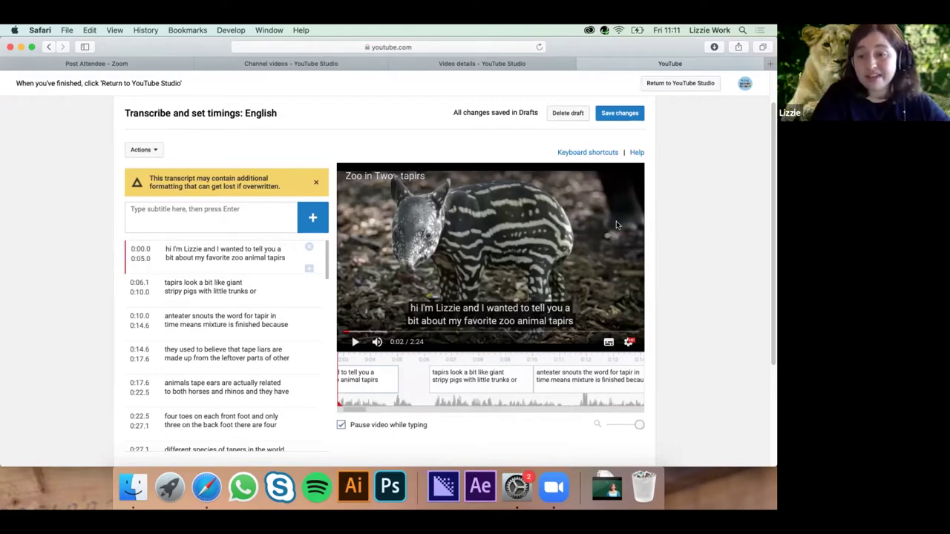
- Publish the retimed subtitles, overwriting the existing English ones, and dismiss the notification
{"action": "left_click", "coordinate": [619, 115]}
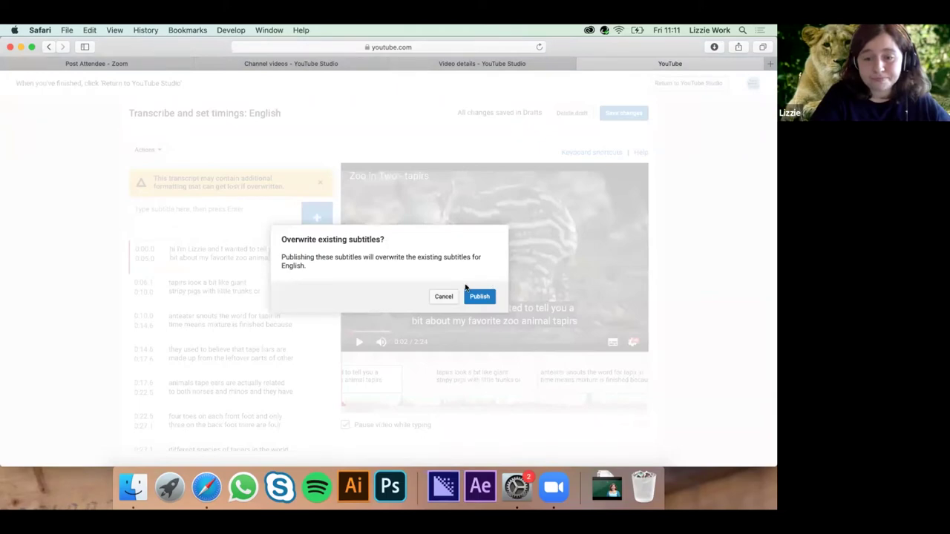
{"action": "left_click", "coordinate": [477, 296]}
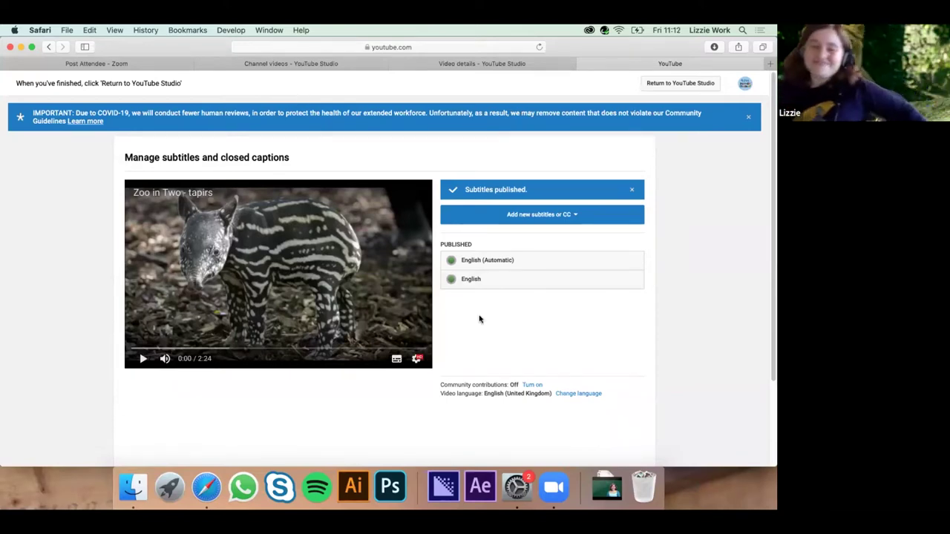
{"action": "left_click", "coordinate": [635, 188]}
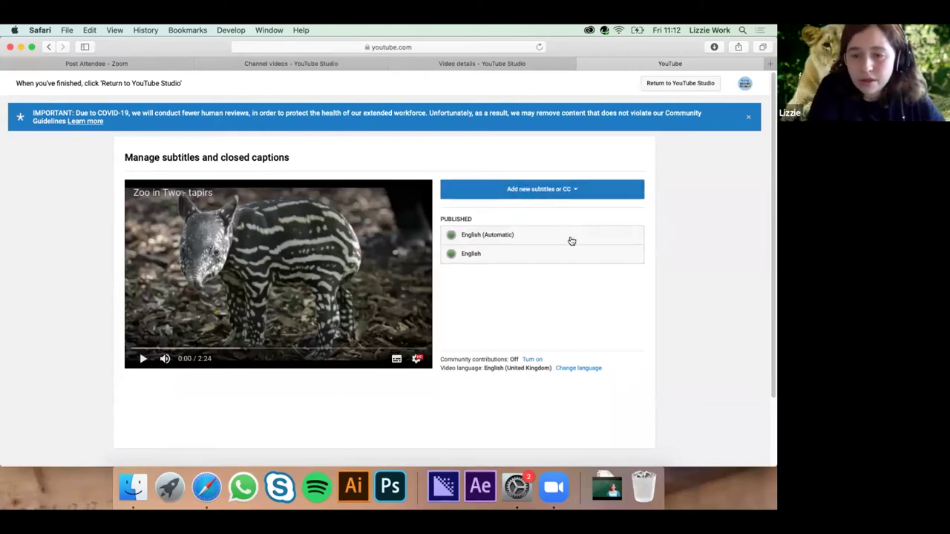
- Look at the languages offered for adding new subtitles or CC, including the search for other languages, and close the list
{"action": "left_click", "coordinate": [569, 187]}
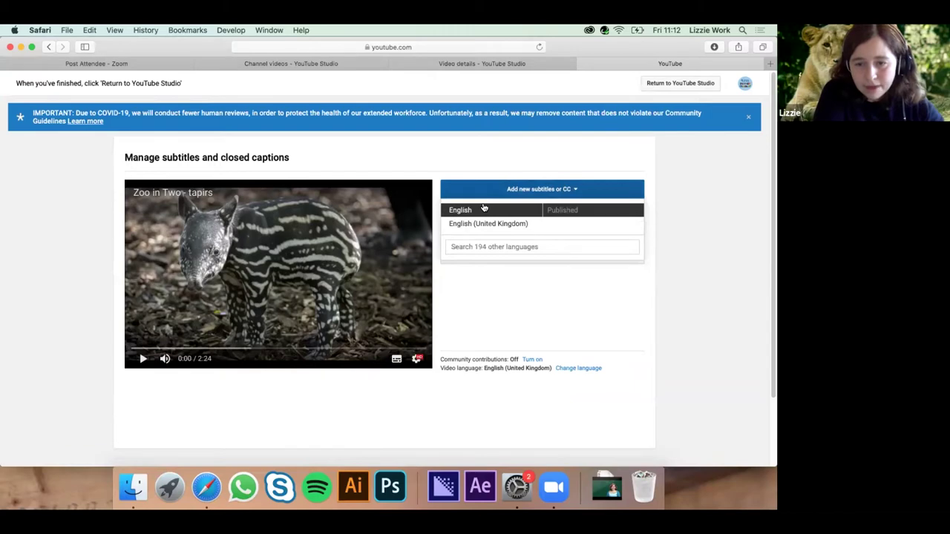
{"action": "left_click", "coordinate": [481, 246]}
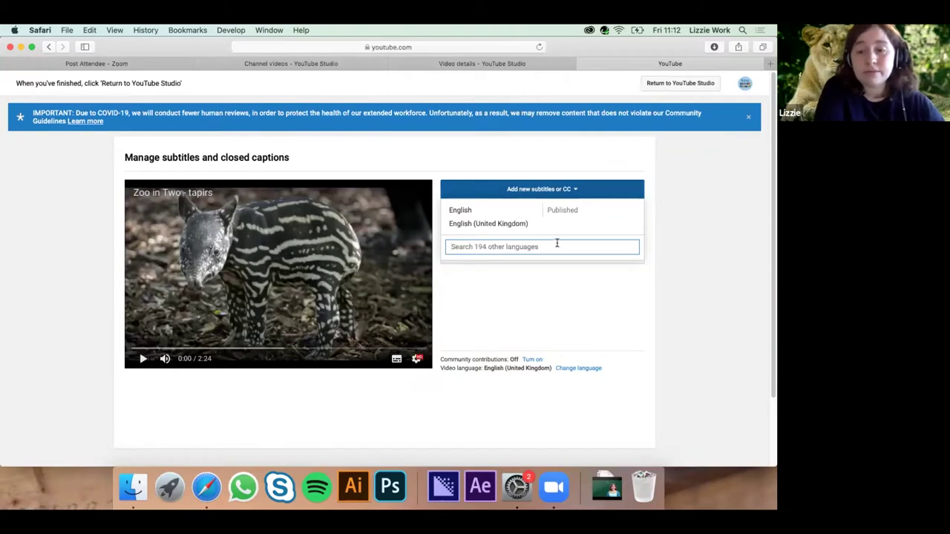
{"action": "left_click", "coordinate": [687, 217]}
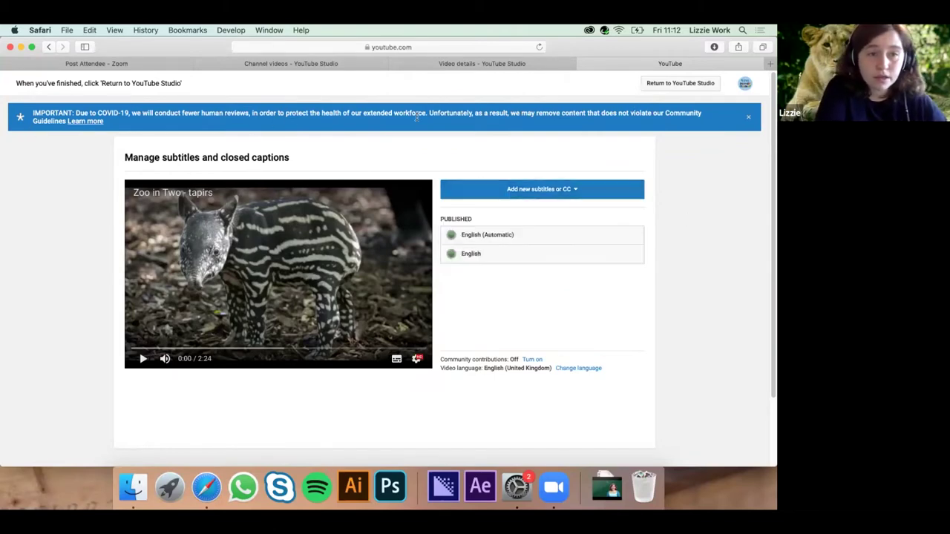
- Return to YouTube Studio and open the subtitle and CC settings in the details of the "Zoo in Two - tapirs" video
{"action": "left_click", "coordinate": [689, 85]}
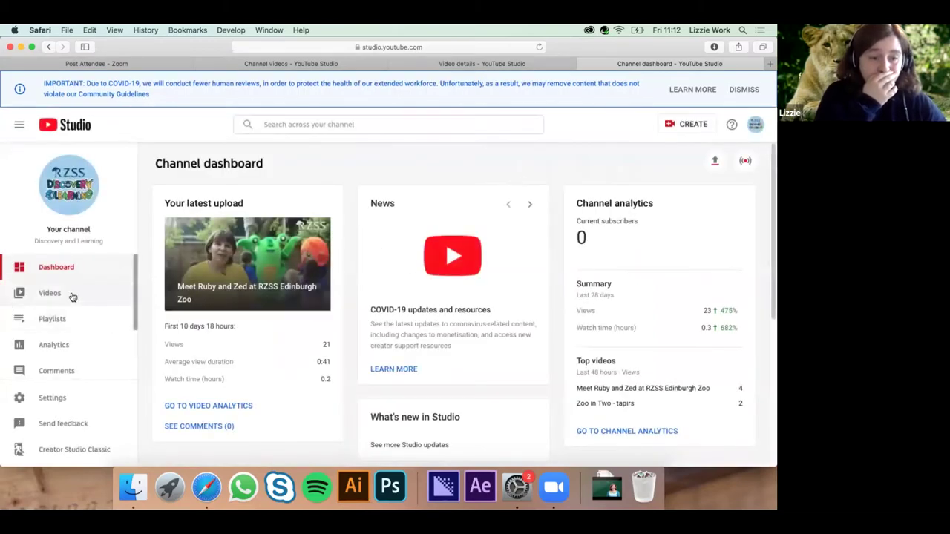
{"action": "left_click", "coordinate": [72, 295]}
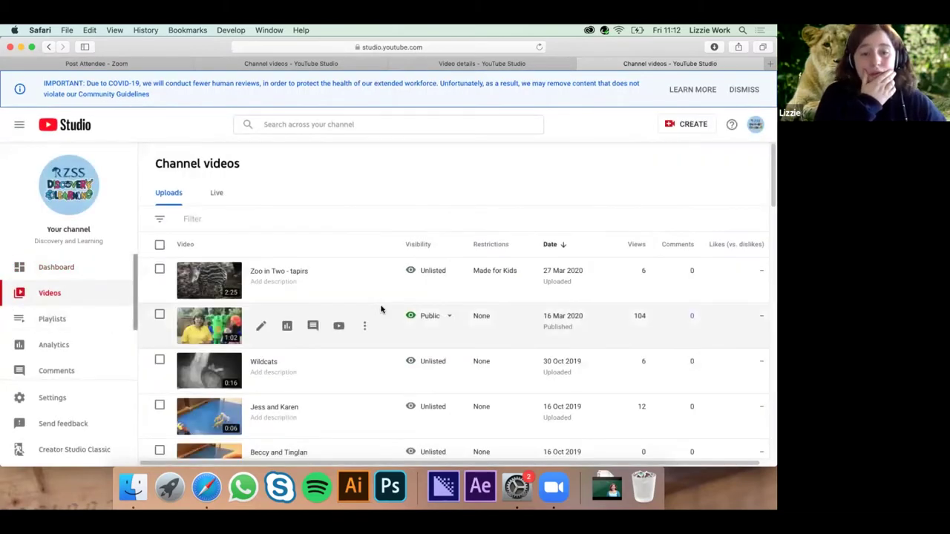
{"action": "scroll", "coordinate": [381, 311], "scroll_direction": "down", "scroll_amount": 1}
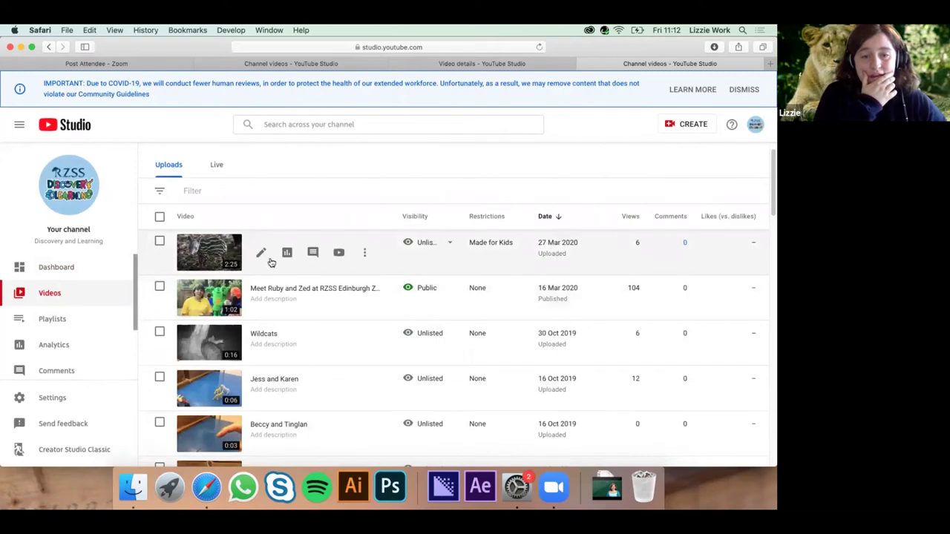
{"action": "left_click", "coordinate": [261, 252]}
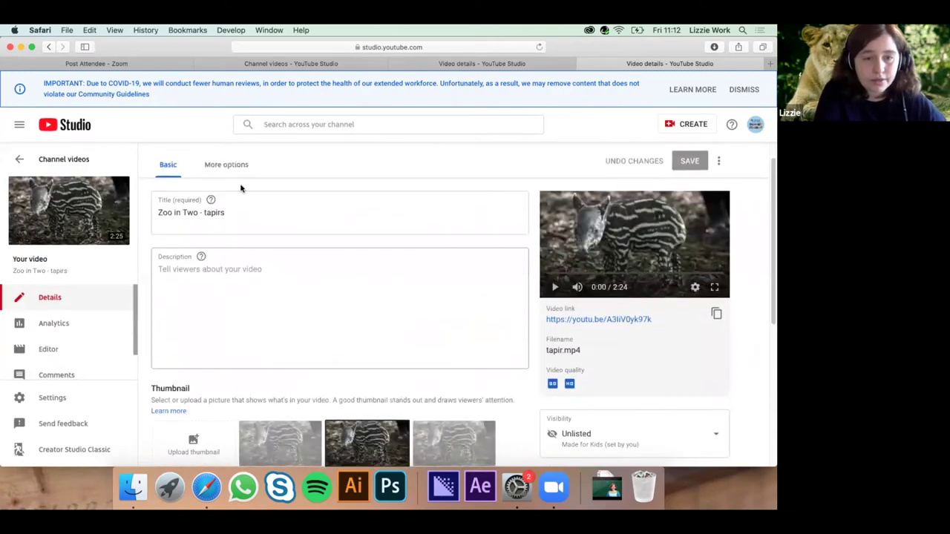
{"action": "left_click", "coordinate": [221, 165]}
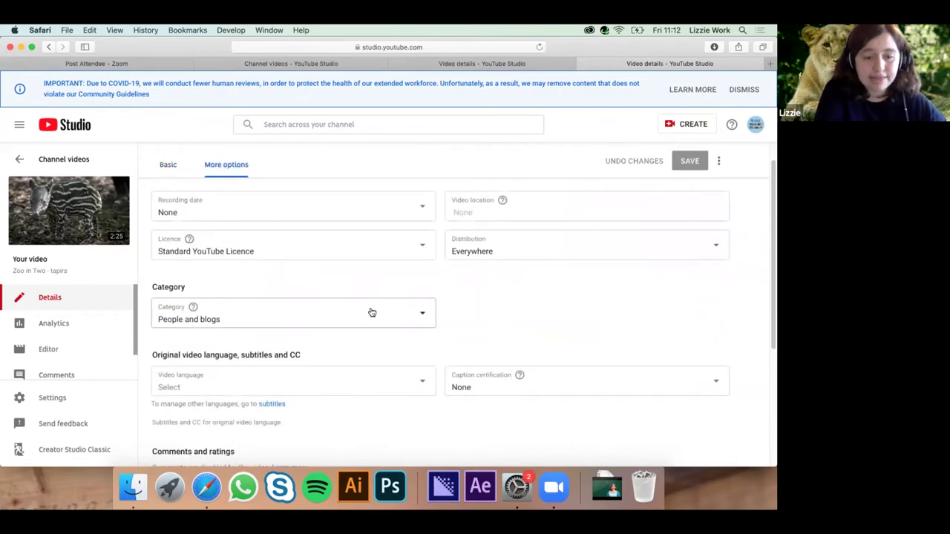
{"action": "scroll", "coordinate": [371, 313], "scroll_direction": "down", "scroll_amount": 1}
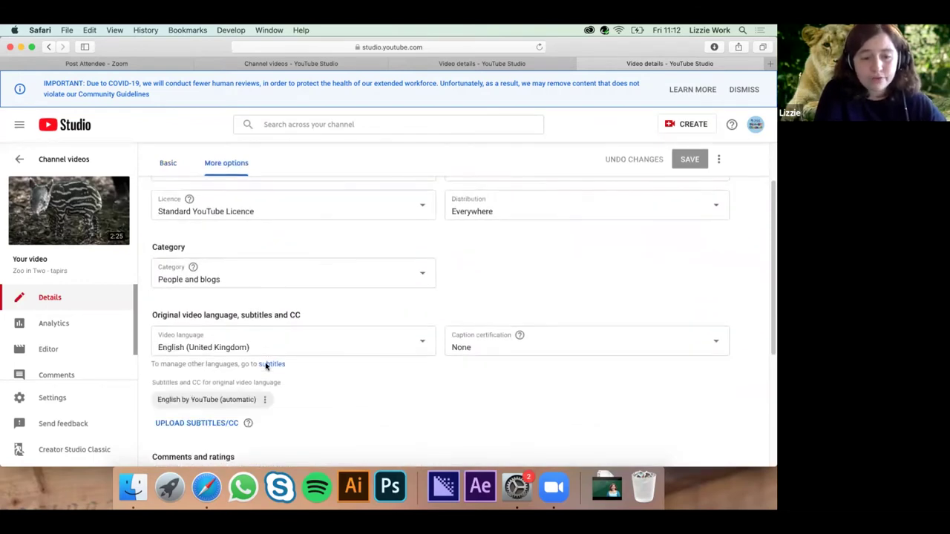
{"action": "scroll", "coordinate": [316, 391], "scroll_direction": "down", "scroll_amount": 1}
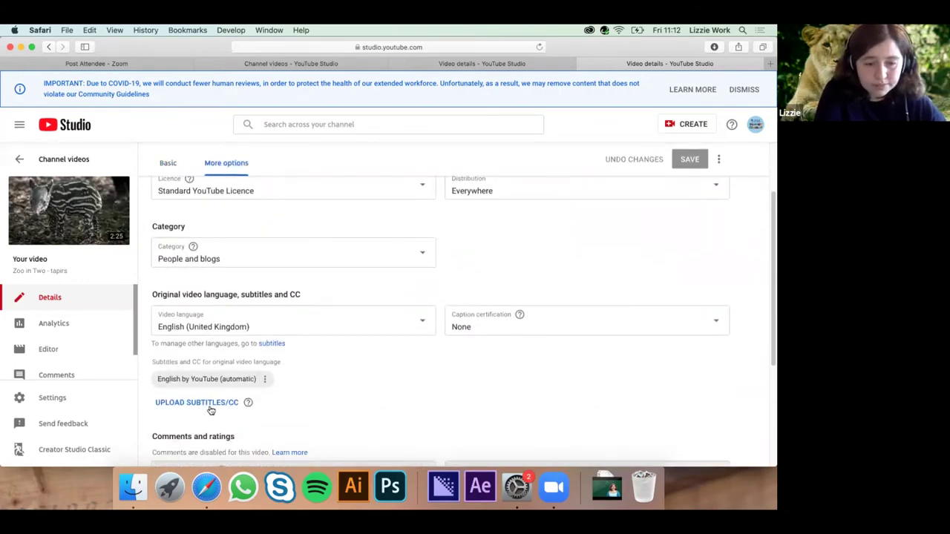
- Look at the file type choices for uploading subtitles and cancel the upload
{"action": "left_click", "coordinate": [208, 405]}
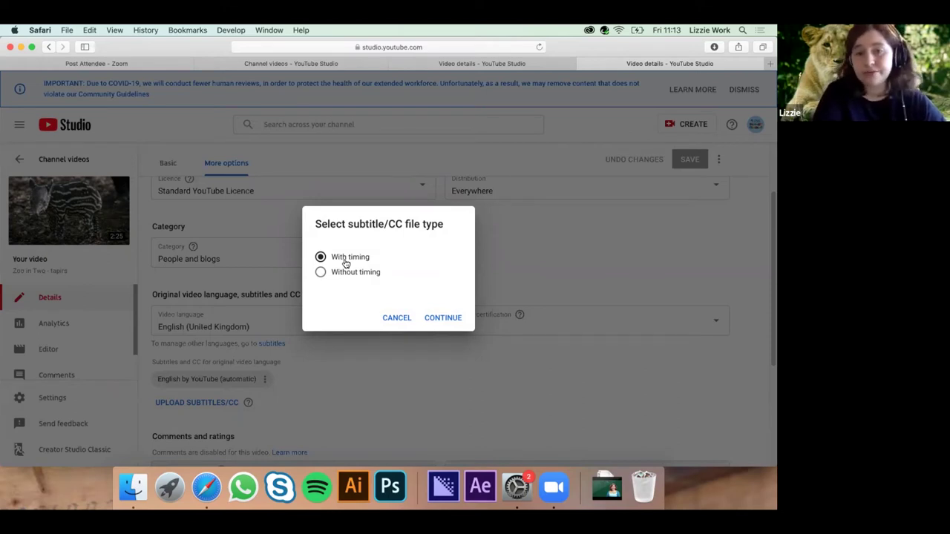
{"action": "left_click", "coordinate": [405, 318]}
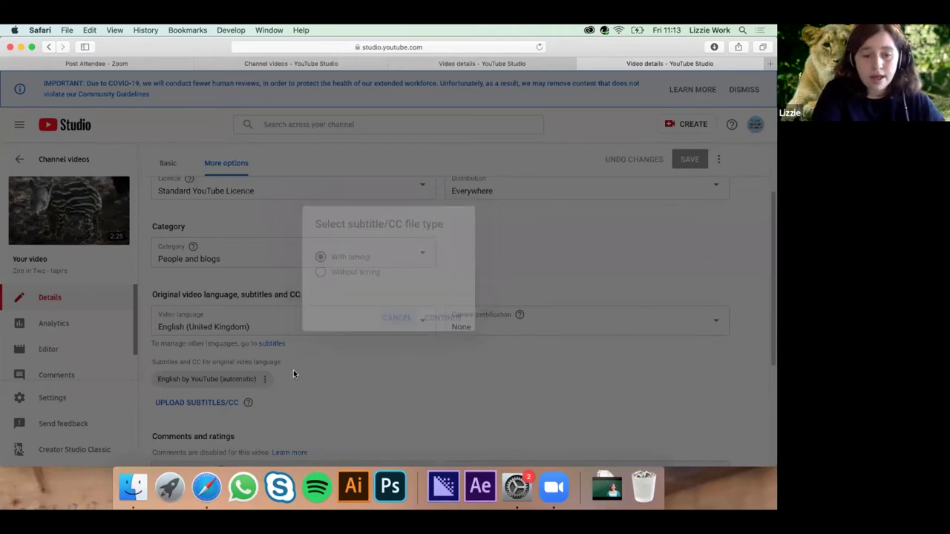
- Download the automatic English subtitles of the video and allow downloads from studio.youtube.com
{"action": "scroll", "coordinate": [301, 372], "scroll_direction": "down", "scroll_amount": 1}
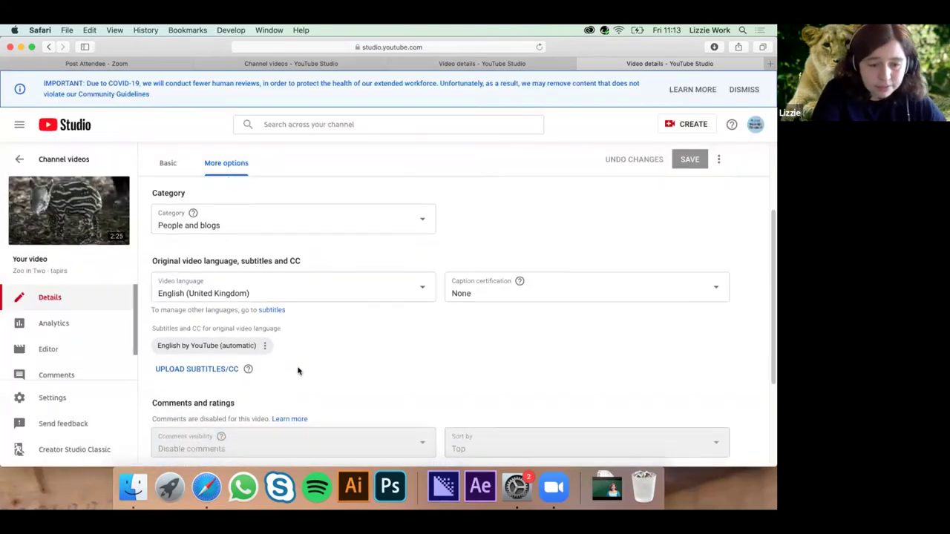
{"action": "left_click", "coordinate": [266, 347]}
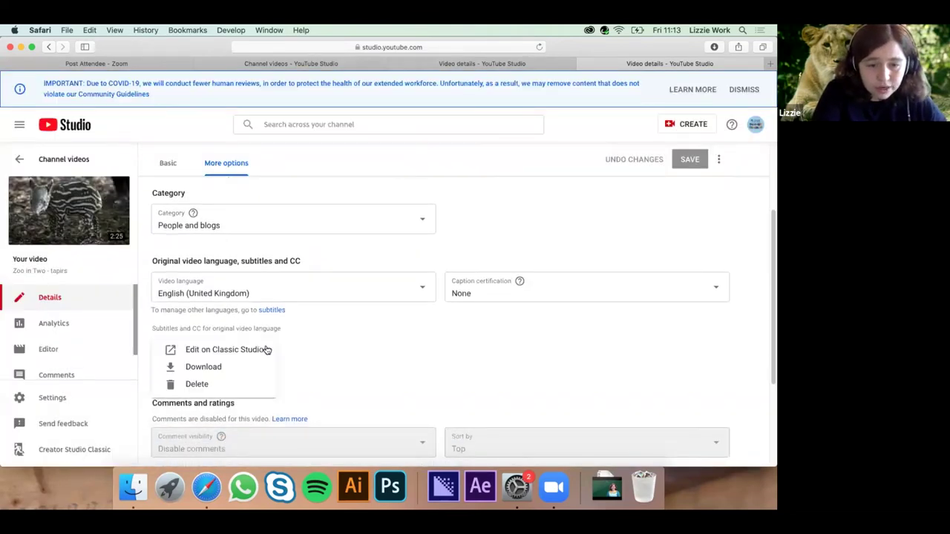
{"action": "left_click", "coordinate": [331, 362]}
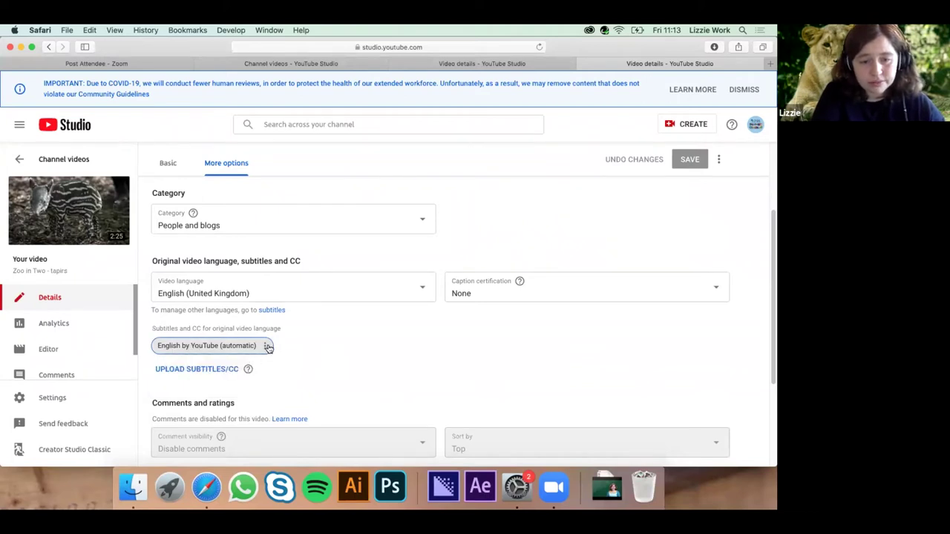
{"action": "left_click", "coordinate": [266, 346]}
{"action": "left_click", "coordinate": [191, 366]}
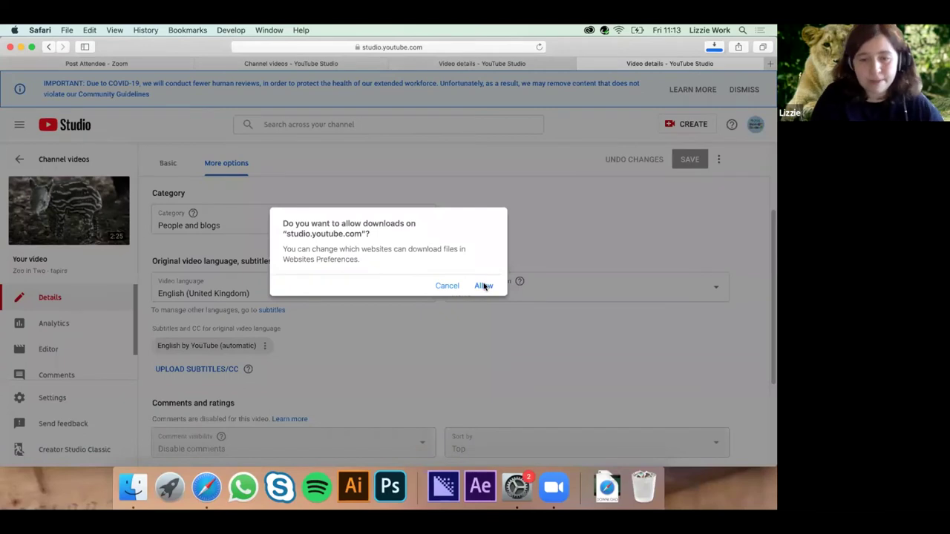
{"action": "left_click", "coordinate": [483, 286]}
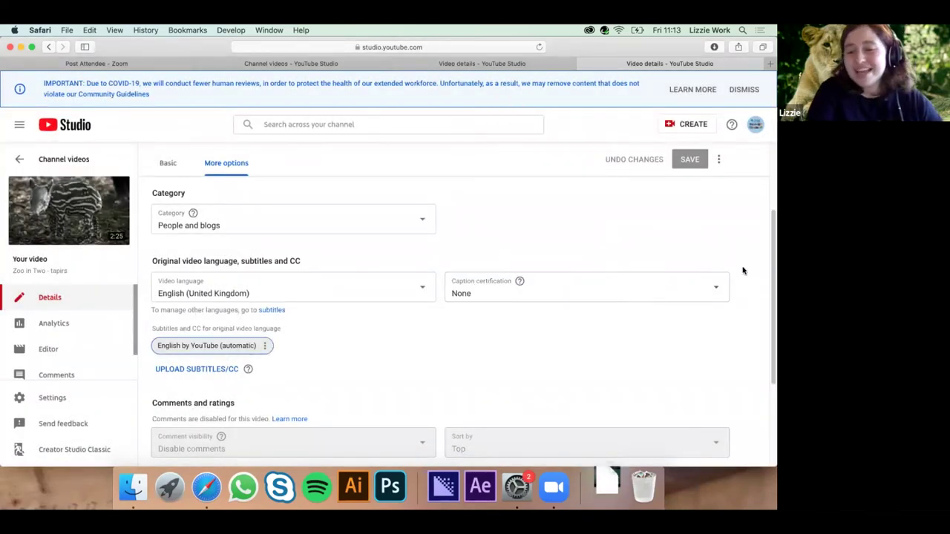
- Try to open the downloaded captions.sbv file, cancelling the choice of an application
{"action": "left_click_drag", "start_coordinate": [767, 272], "coordinate": [770, 280]}
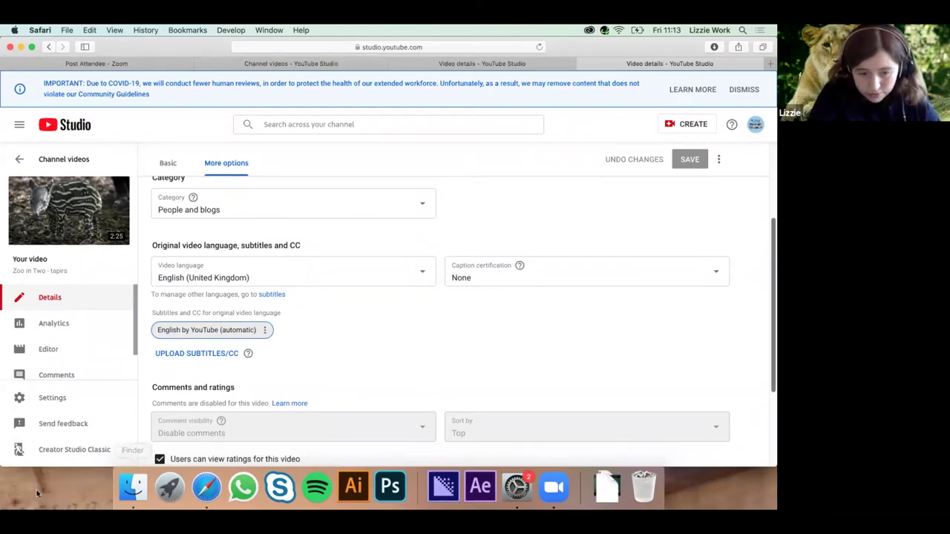
{"action": "left_click", "coordinate": [598, 486]}
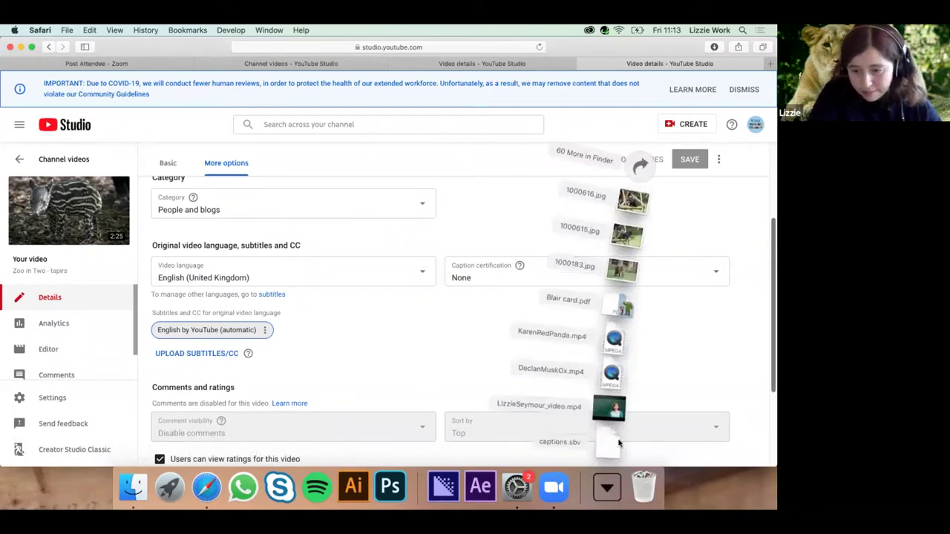
{"action": "left_click", "coordinate": [598, 446]}
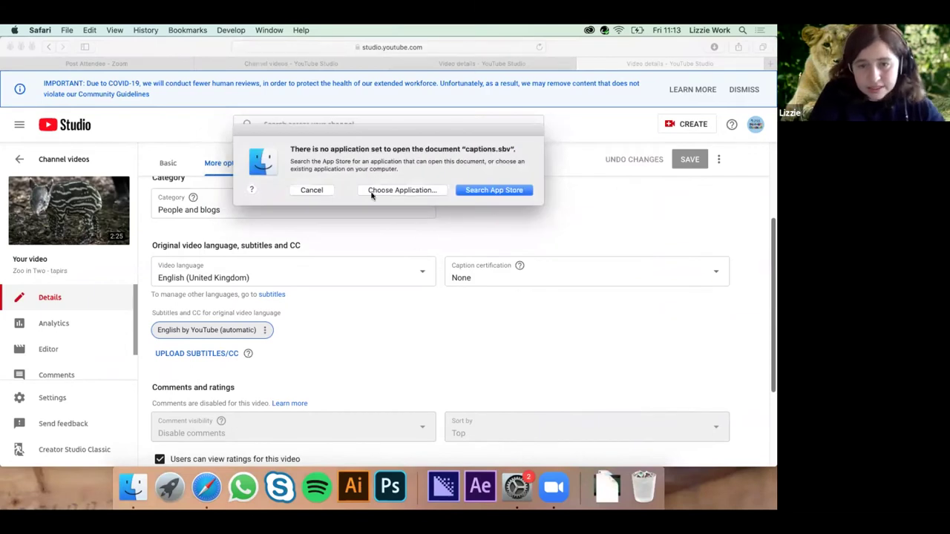
{"action": "left_click", "coordinate": [326, 191]}
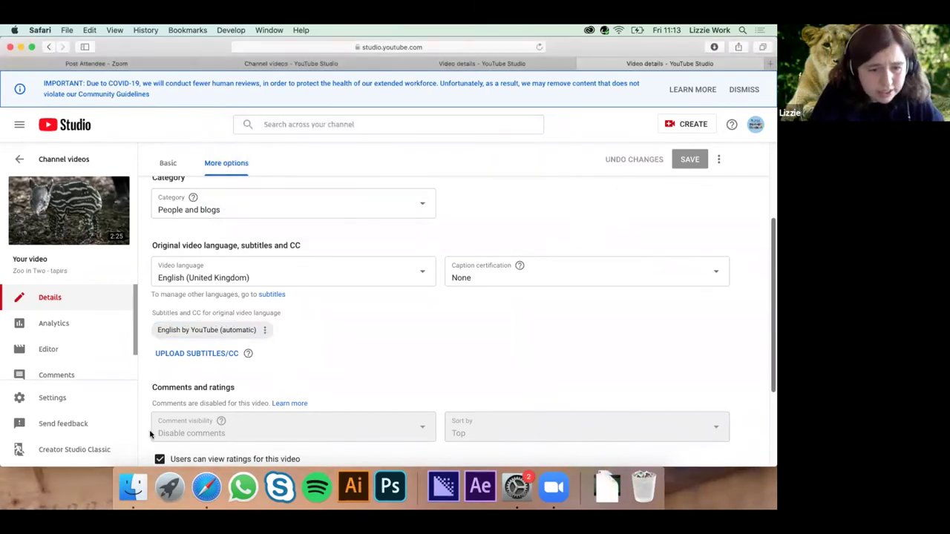
- Open the automatic English subtitles in Classic Studio, check their download formats, and return to YouTube Studio
{"action": "left_click", "coordinate": [239, 336]}
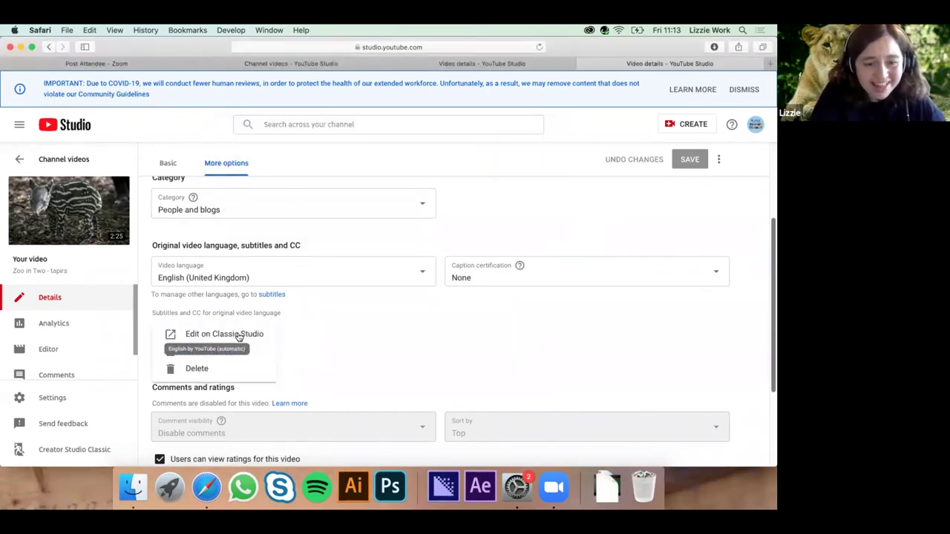
{"action": "left_click", "coordinate": [231, 335]}
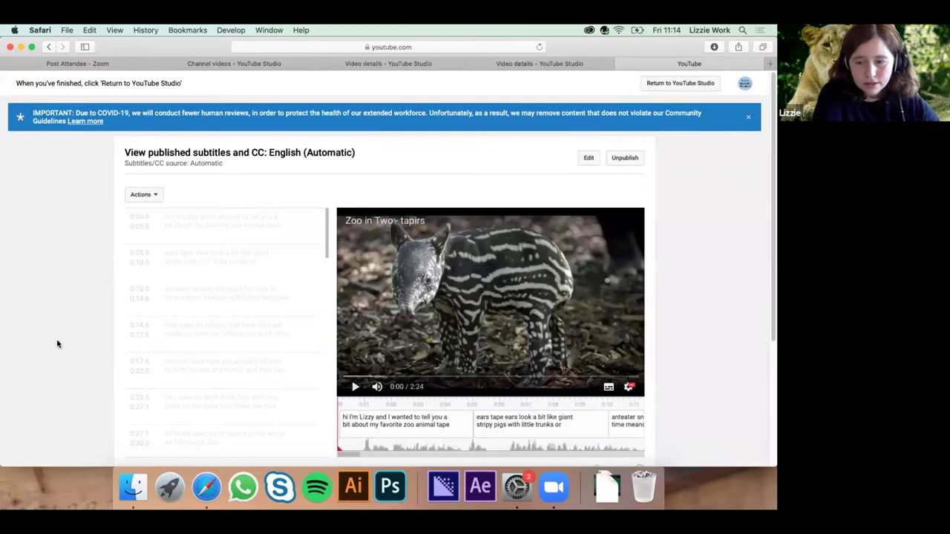
{"action": "scroll", "coordinate": [58, 342], "scroll_direction": "down", "scroll_amount": 5}
{"action": "scroll", "coordinate": [57, 342], "scroll_direction": "up", "scroll_amount": 5}
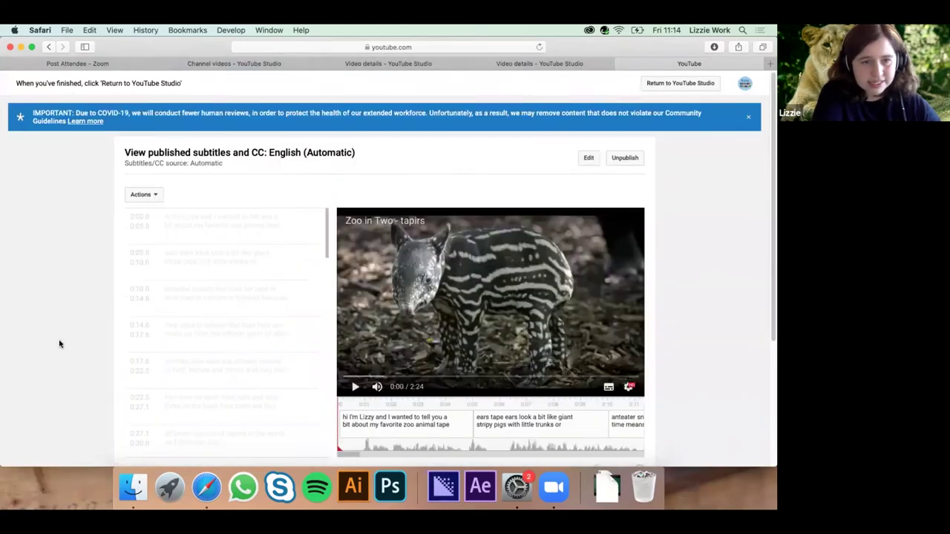
{"action": "left_click", "coordinate": [141, 194]}
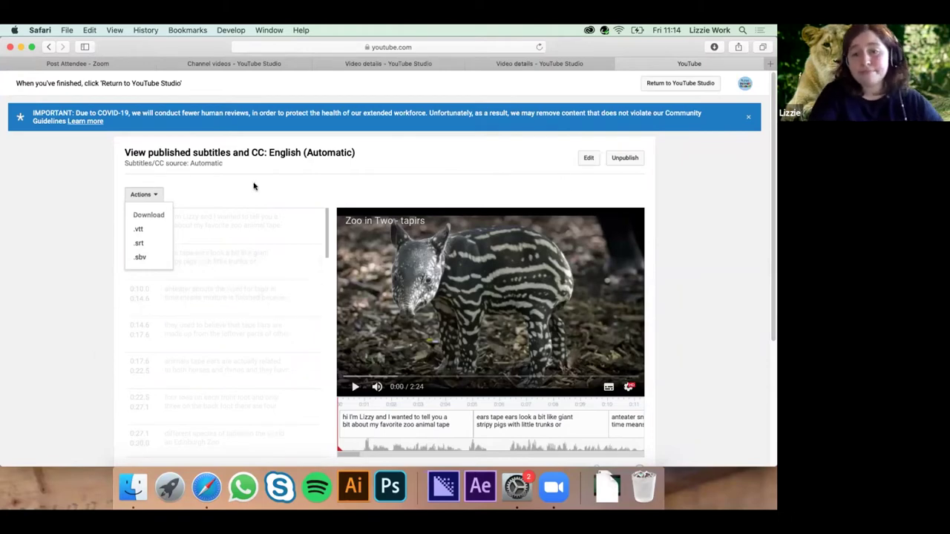
{"action": "left_click", "coordinate": [675, 85]}
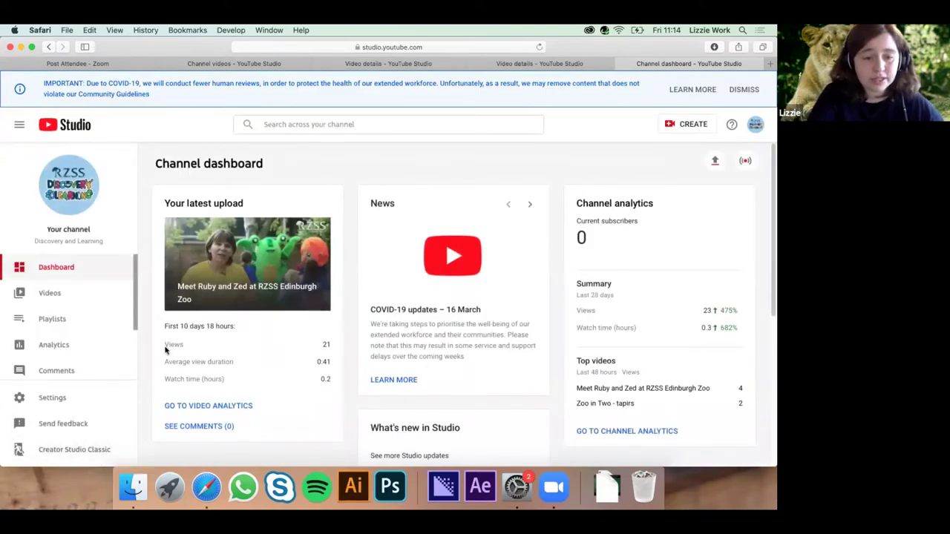
- Open the details of the "Meet Ruby and Zed at RZSS Edinburgh Zoo" video from the channel's videos
{"action": "left_click", "coordinate": [46, 293]}
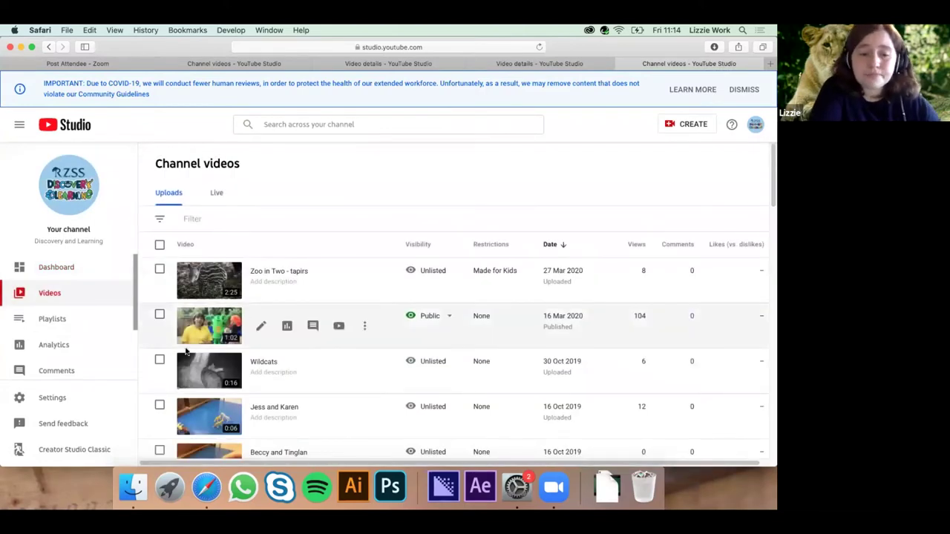
{"action": "left_click", "coordinate": [205, 331]}
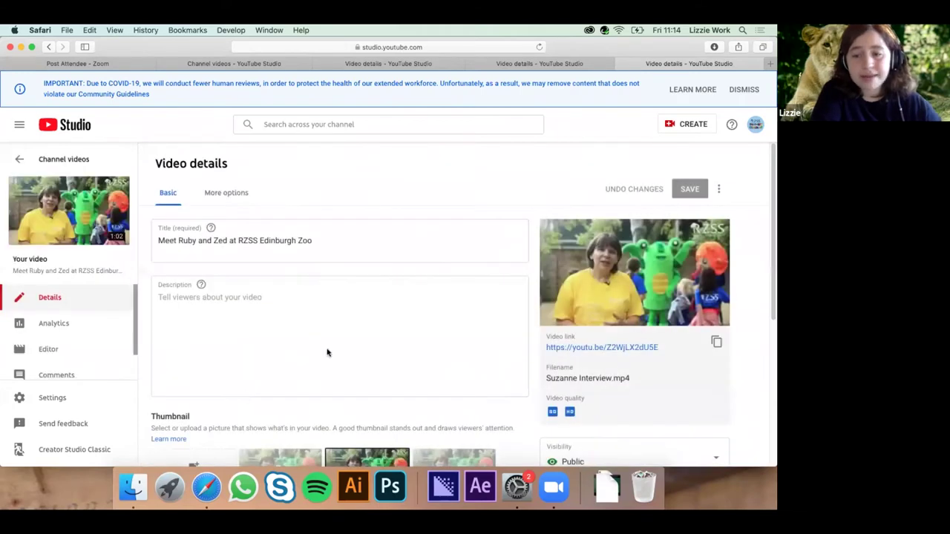
{"action": "mouse_move", "coordinate": [701, 299]}
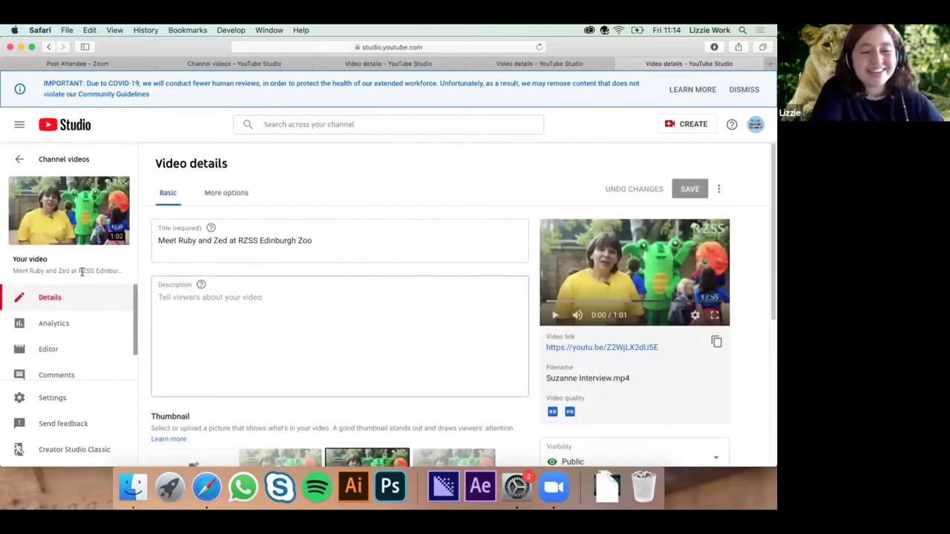
{"action": "mouse_move", "coordinate": [96, 214]}
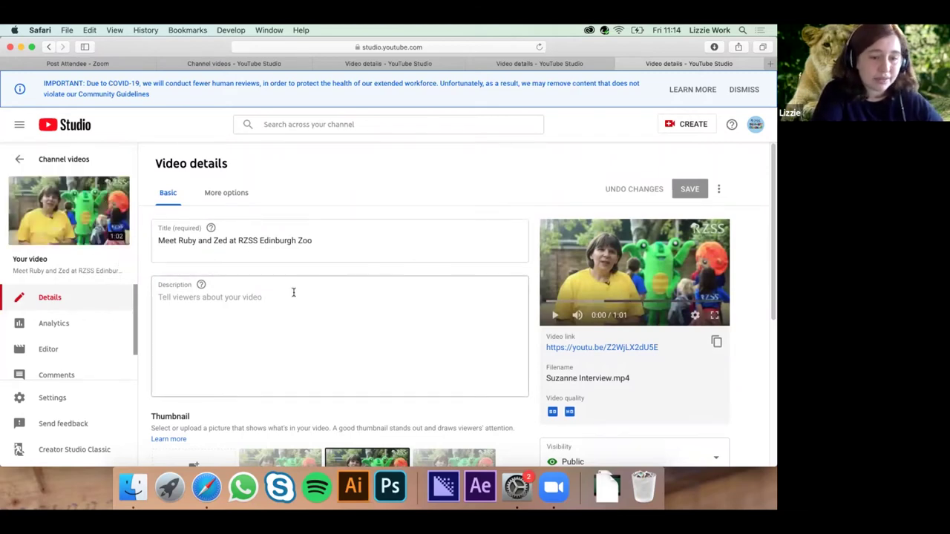
- Start adding English (United Kingdom) subtitles to the video with the Transcribe and auto-sync method
{"action": "left_click", "coordinate": [232, 195]}
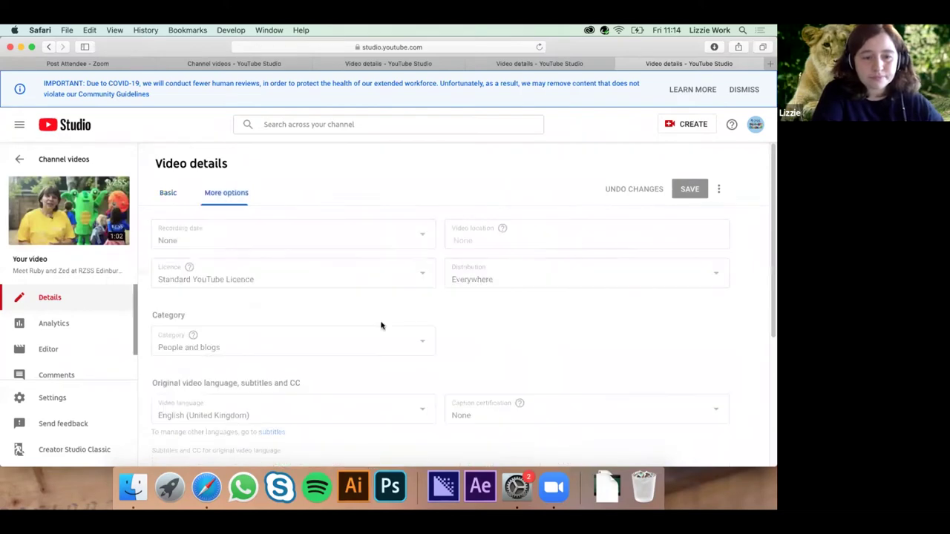
{"action": "scroll", "coordinate": [326, 328], "scroll_direction": "down", "scroll_amount": 2}
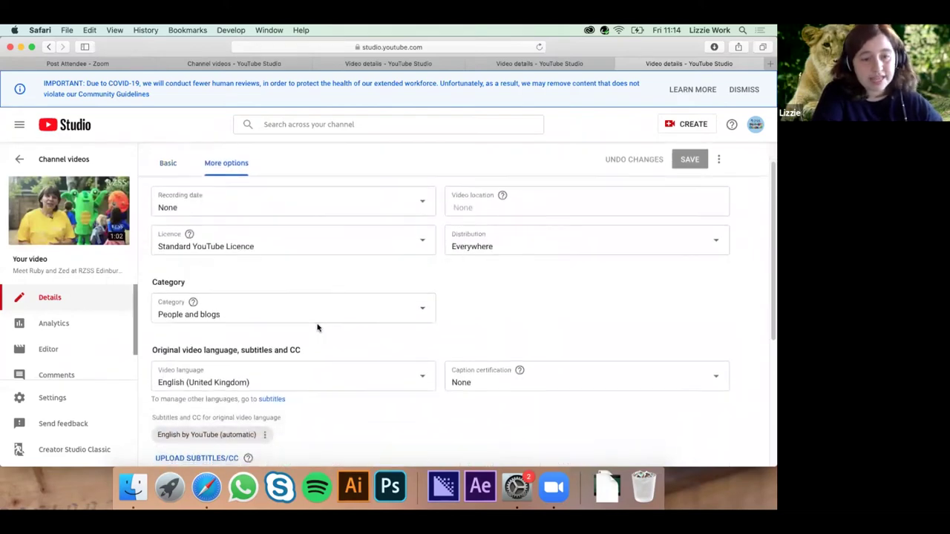
{"action": "scroll", "coordinate": [318, 328], "scroll_direction": "down", "scroll_amount": 2}
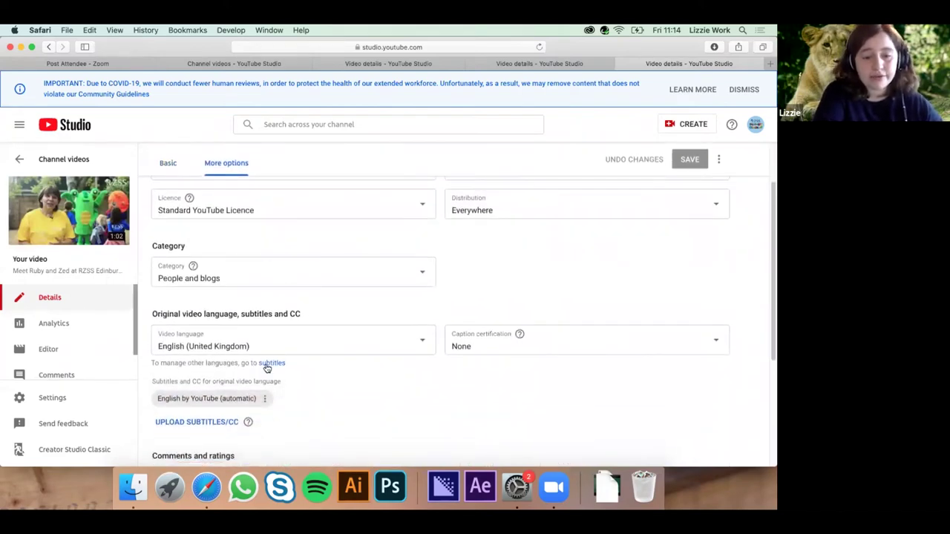
{"action": "left_click", "coordinate": [268, 363]}
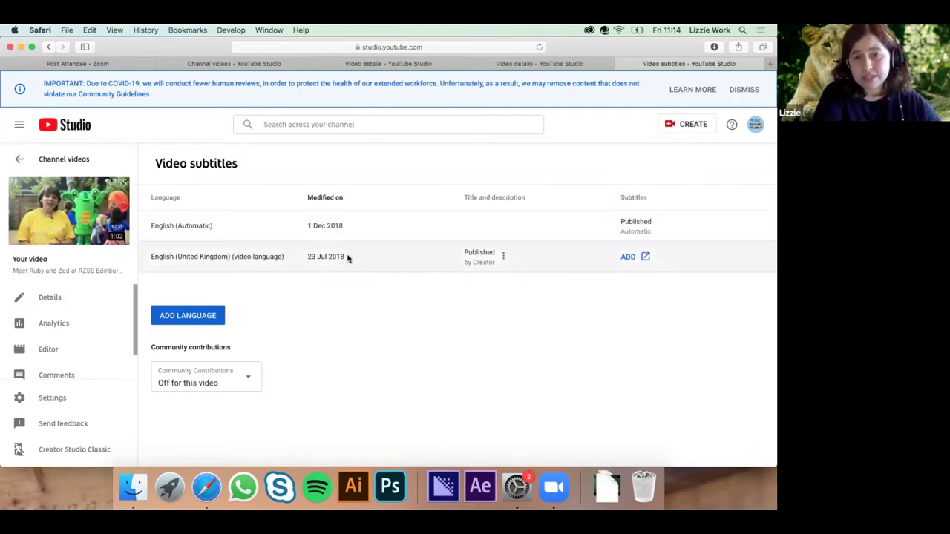
{"action": "left_click", "coordinate": [628, 256]}
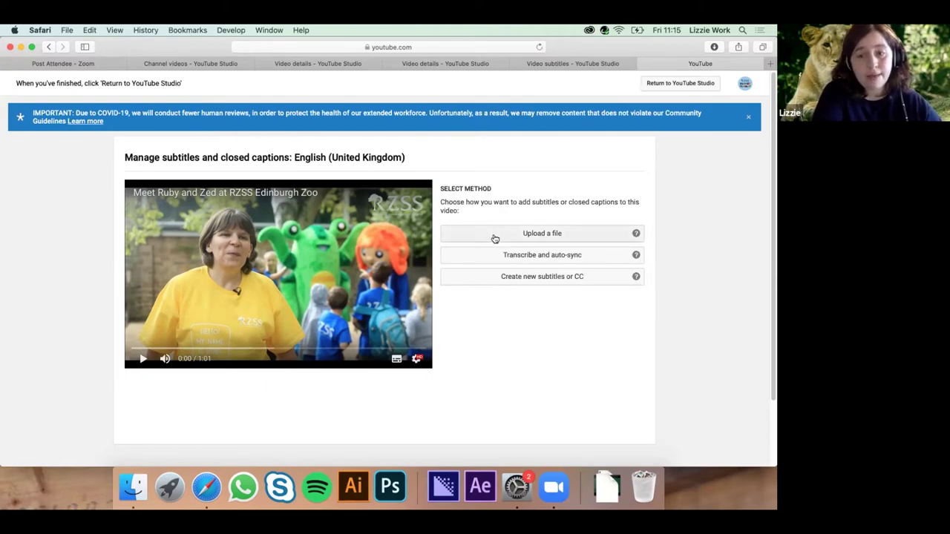
{"action": "left_click", "coordinate": [523, 260]}
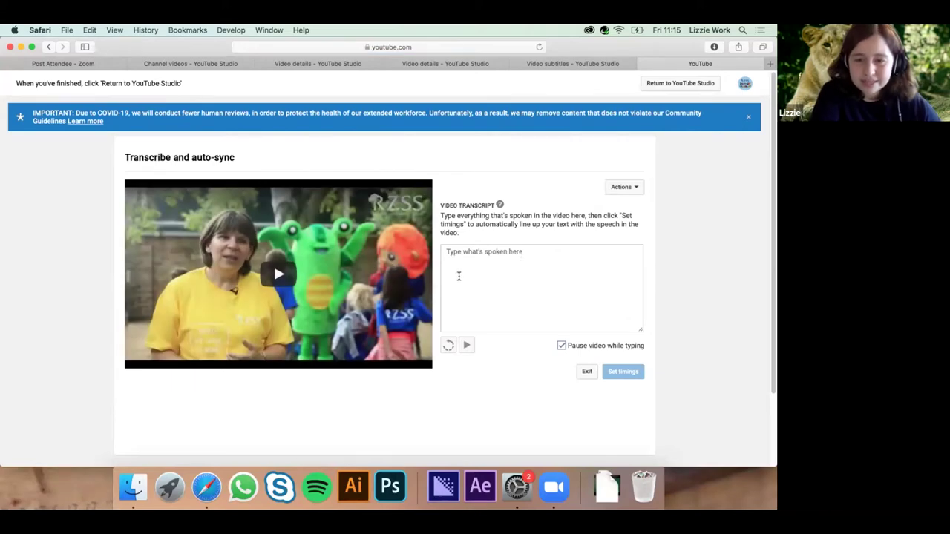
- Transcribe the start of the video as "so ruby and zed, so ruby is a little girl" and have the timings set automatically
{"action": "left_click", "coordinate": [470, 261]}
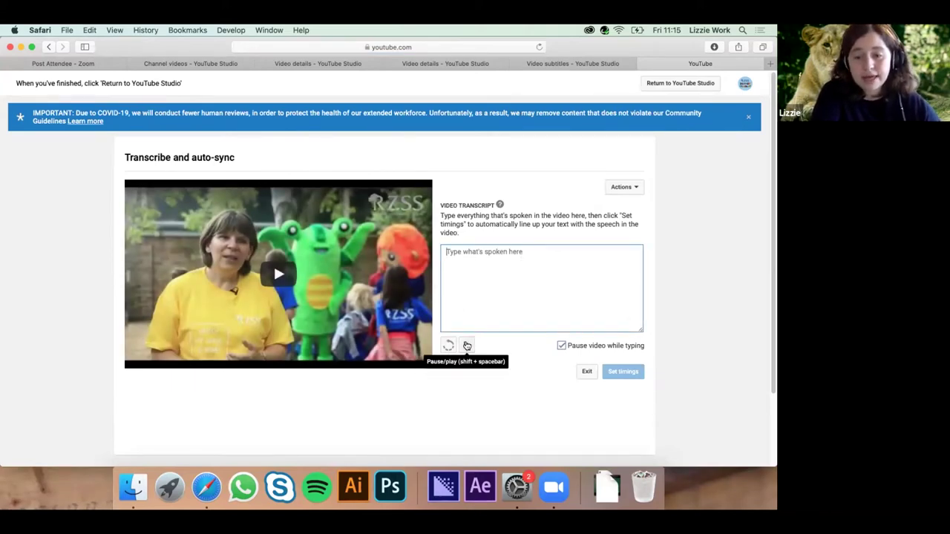
{"action": "left_click", "coordinate": [467, 346]}
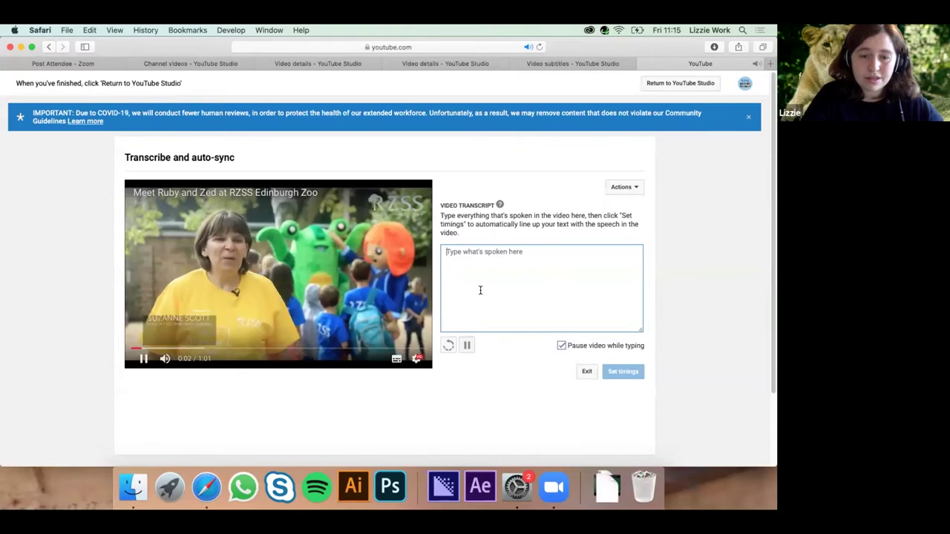
{"action": "type", "text": "so ruby and zed, so ruby"}
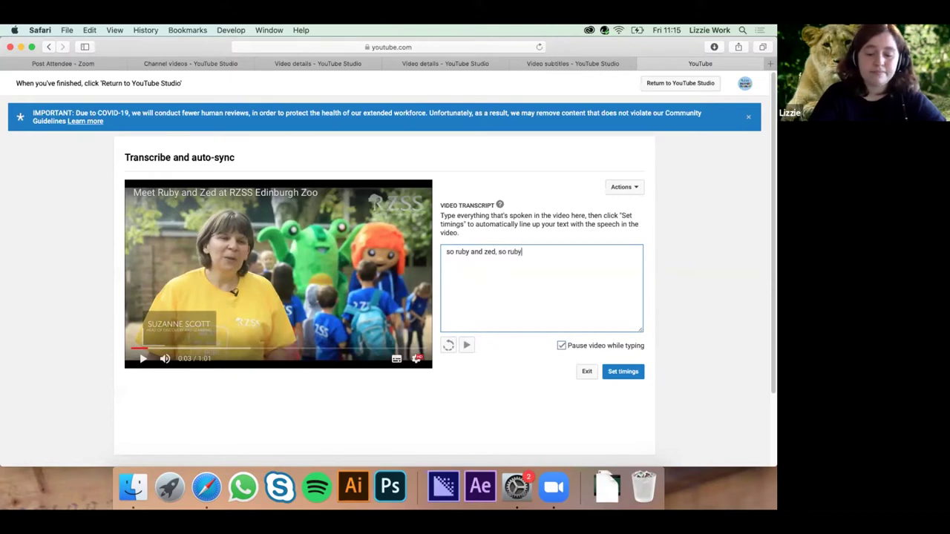
{"action": "type", "text": "ittle "}
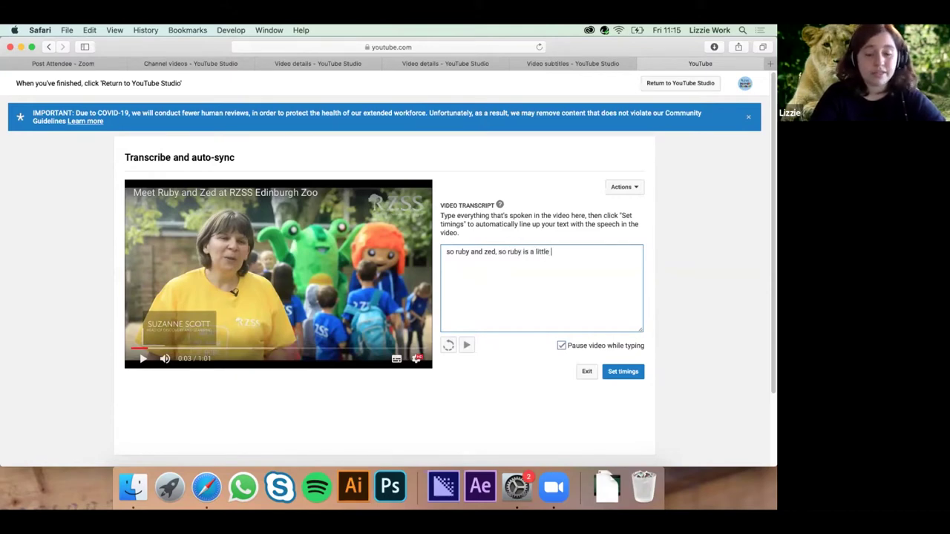
{"action": "type", "text": "girl"}
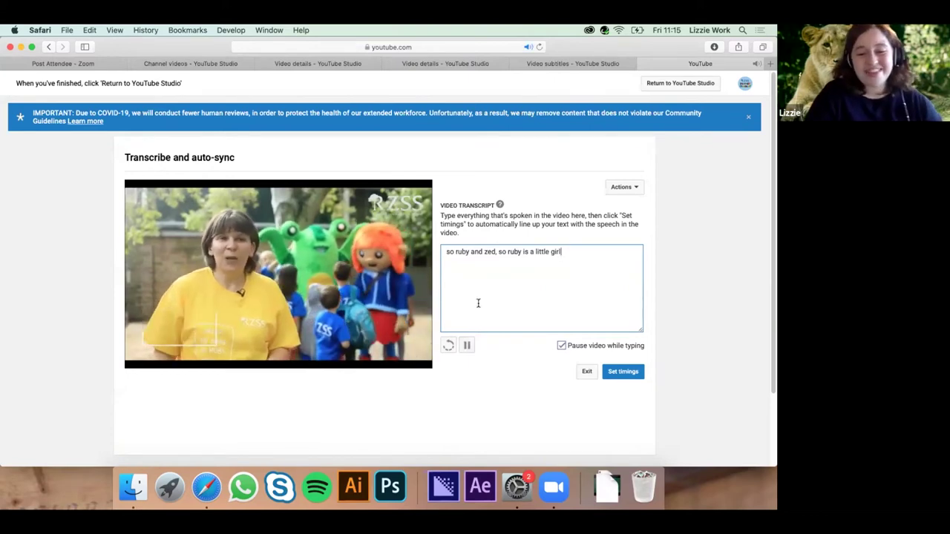
{"action": "left_click", "coordinate": [467, 345]}
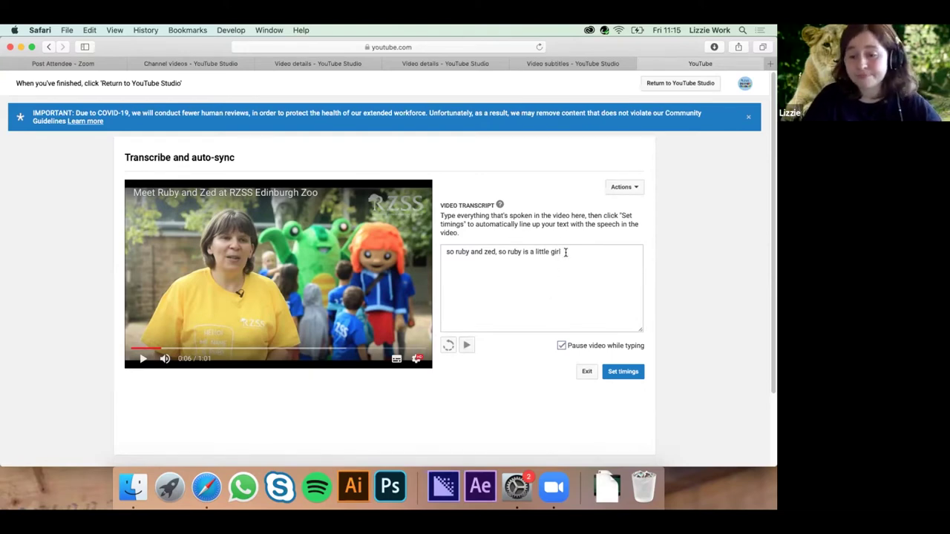
{"action": "left_click", "coordinate": [631, 374]}
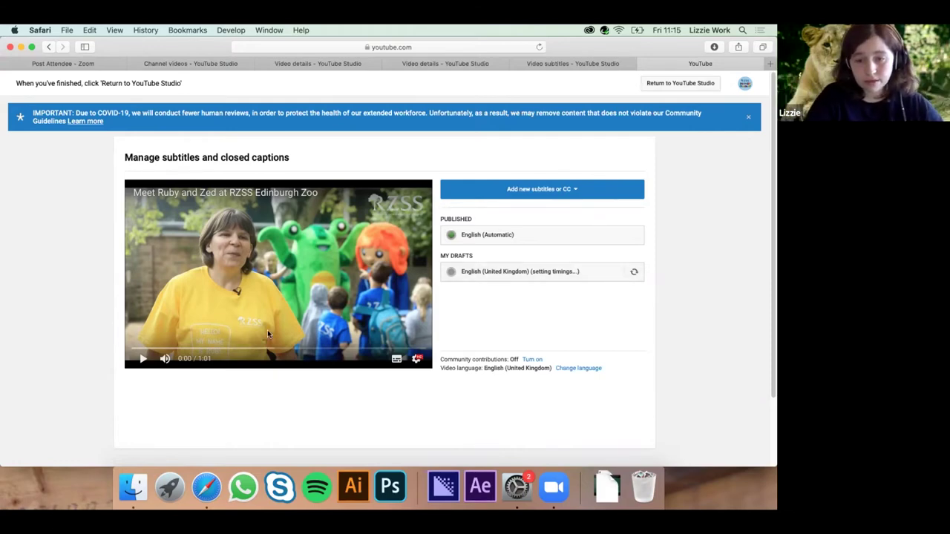
- Play the beginning of the video with subtitles turned on to check the captions, and pause it
{"action": "left_click", "coordinate": [142, 360]}
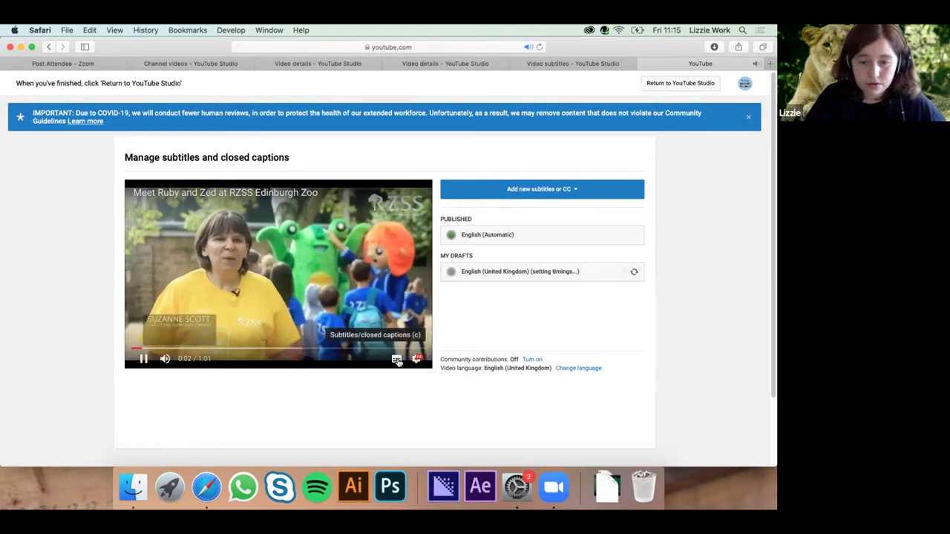
{"action": "left_click", "coordinate": [397, 359]}
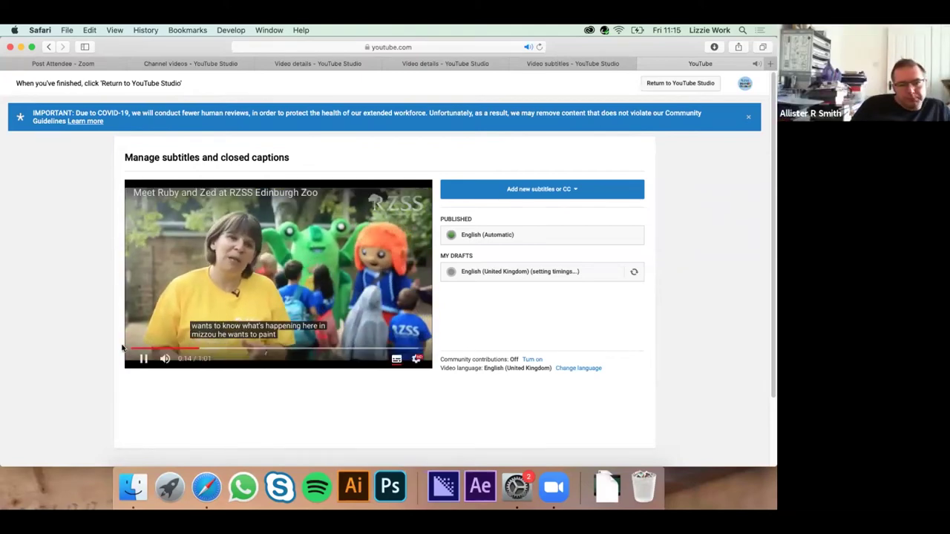
{"action": "left_click", "coordinate": [143, 358]}
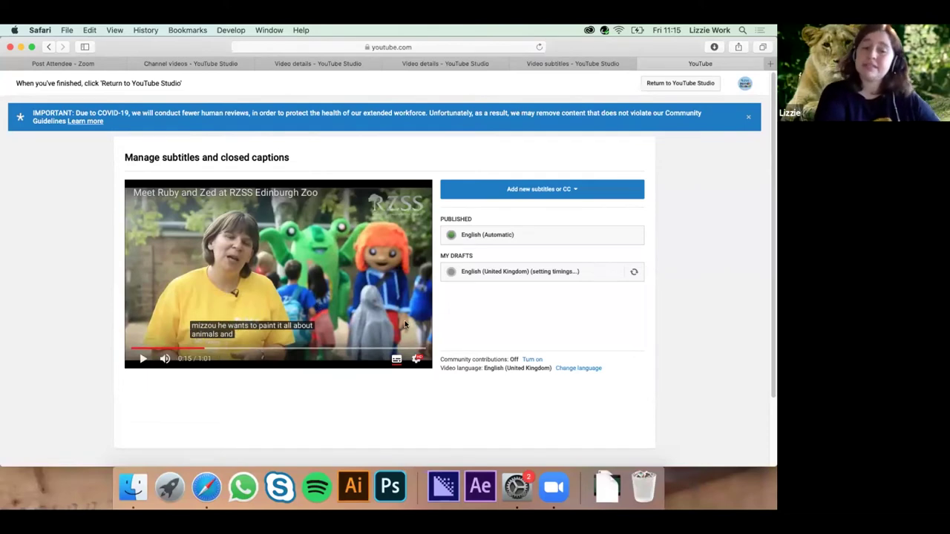